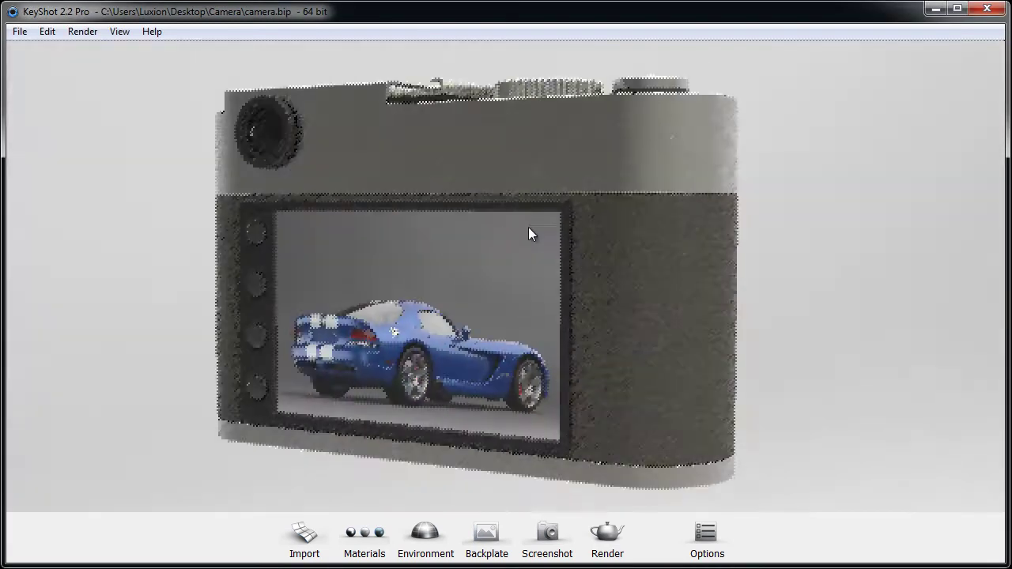
Import plane.STEP into the existing camera scene using automatic coordinates.
drag(530, 240, 250, 232)
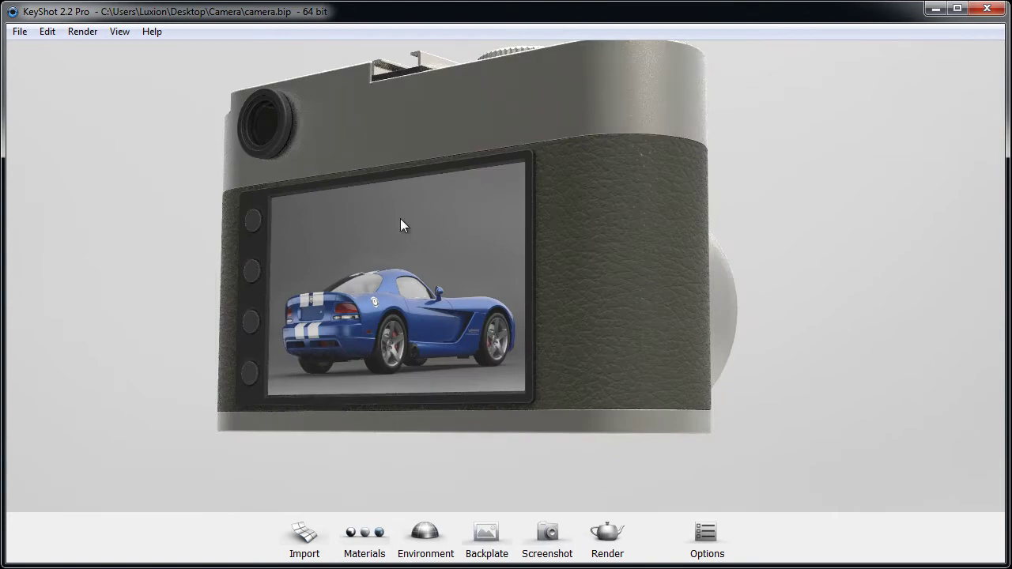
drag(664, 206, 400, 209)
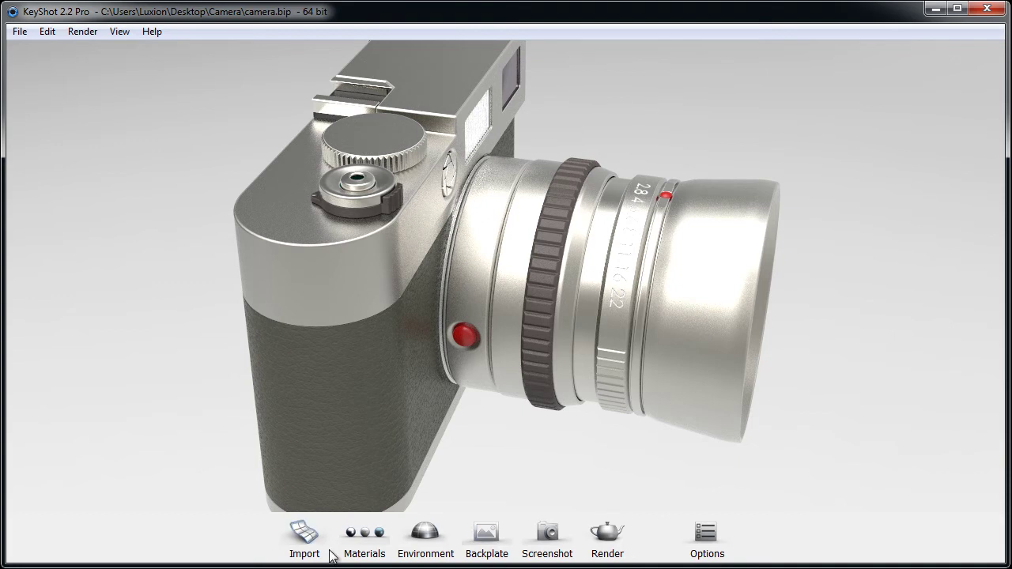
click(304, 542)
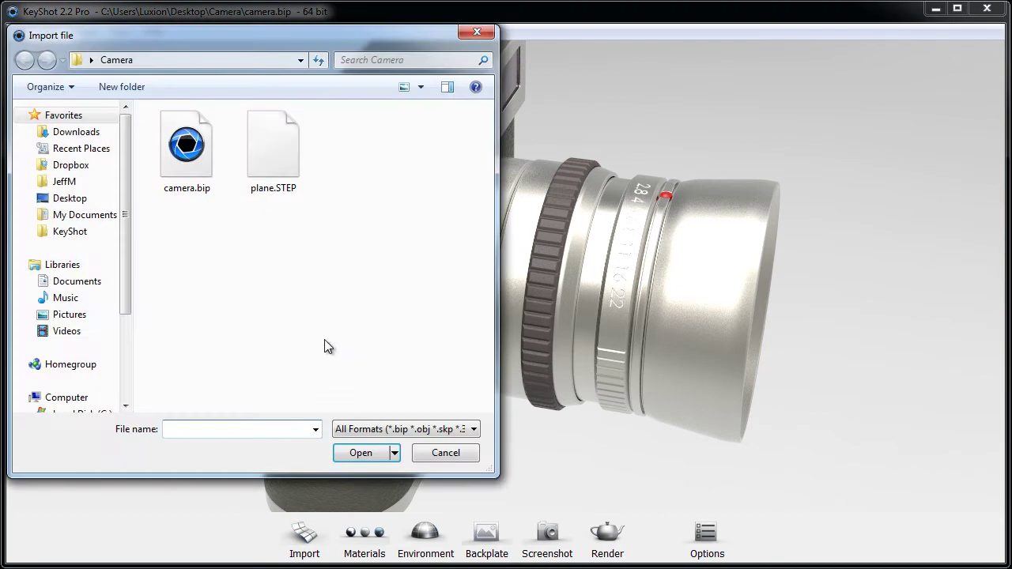
click(281, 168)
click(363, 456)
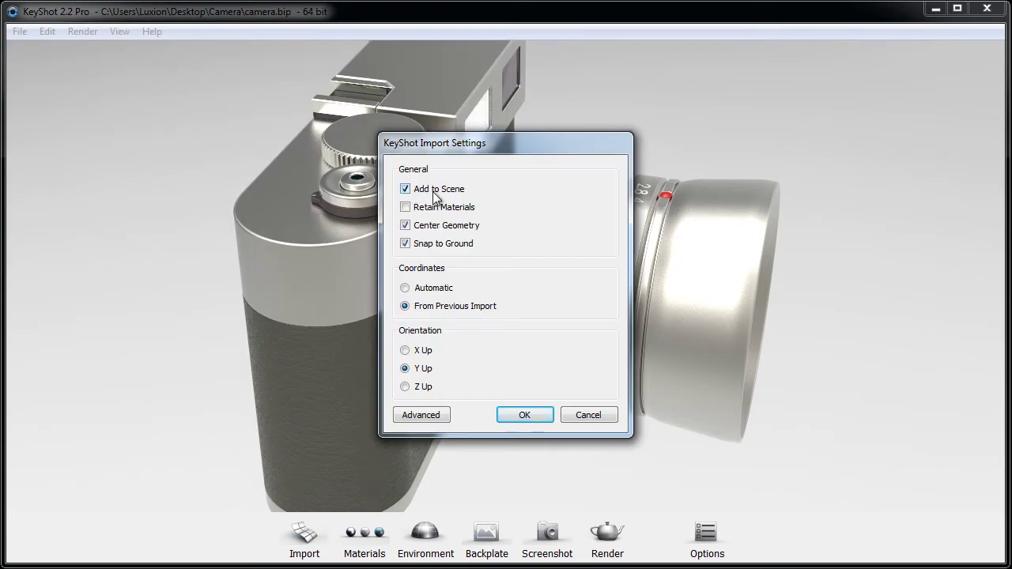
click(434, 289)
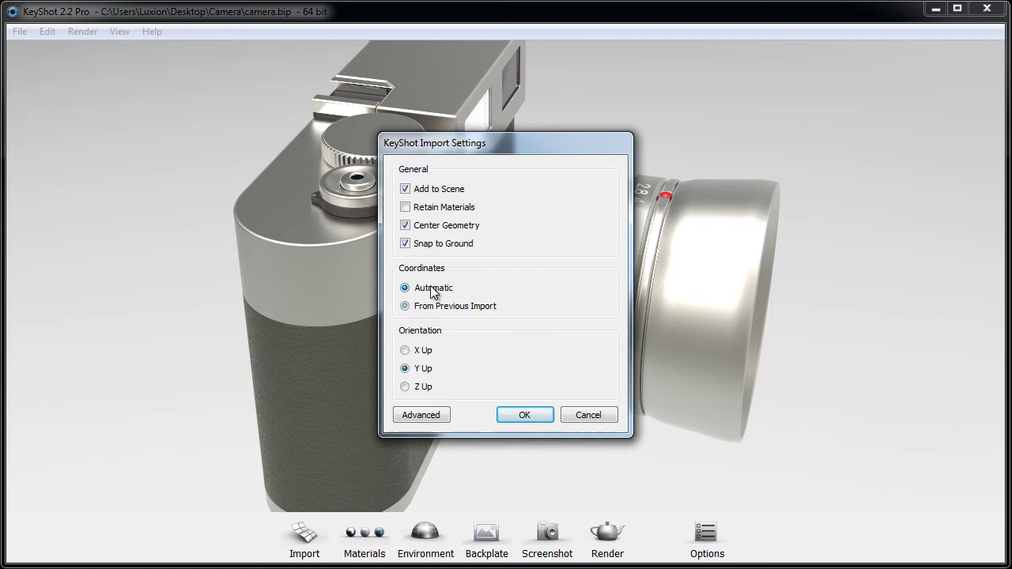
click(537, 413)
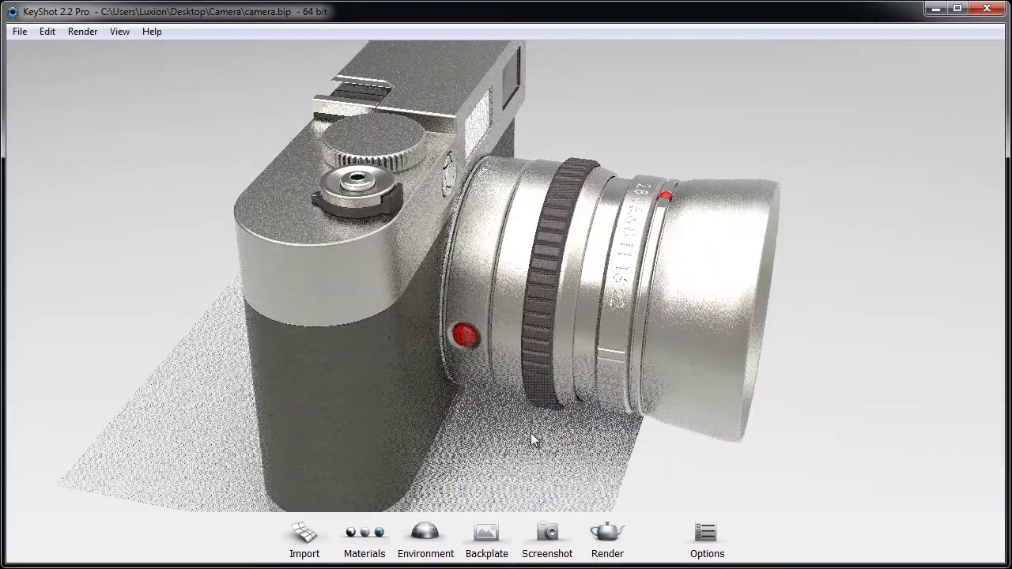
Open the scene's parts list and select the imported plane, leaving the move mode.
drag(279, 420, 472, 275)
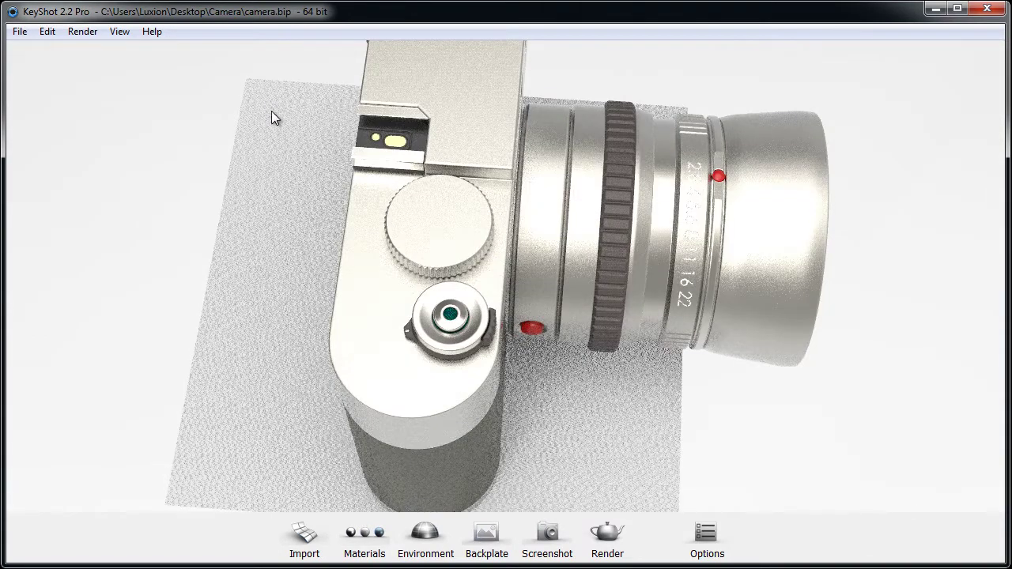
right_click(267, 103)
click(321, 323)
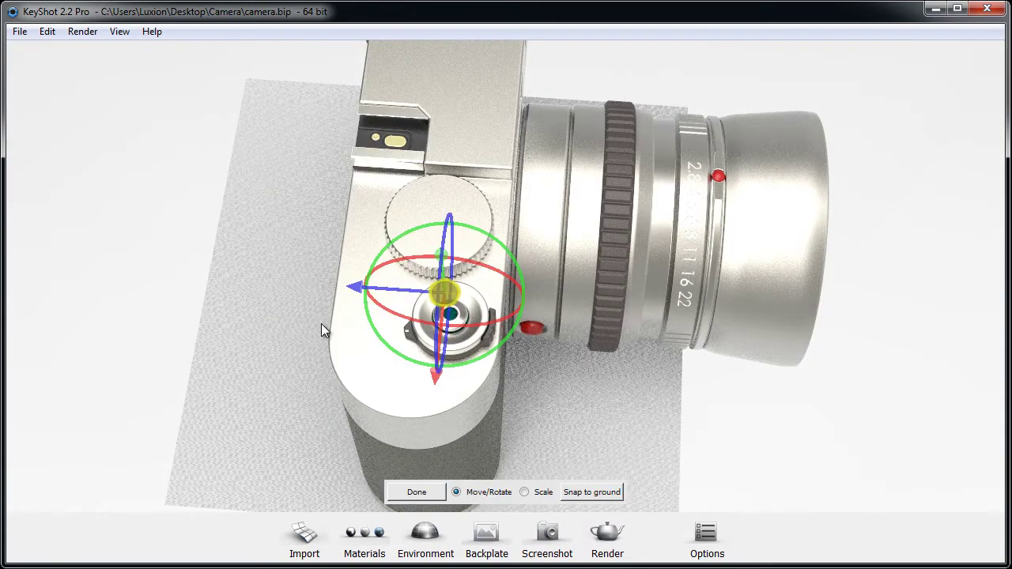
click(706, 538)
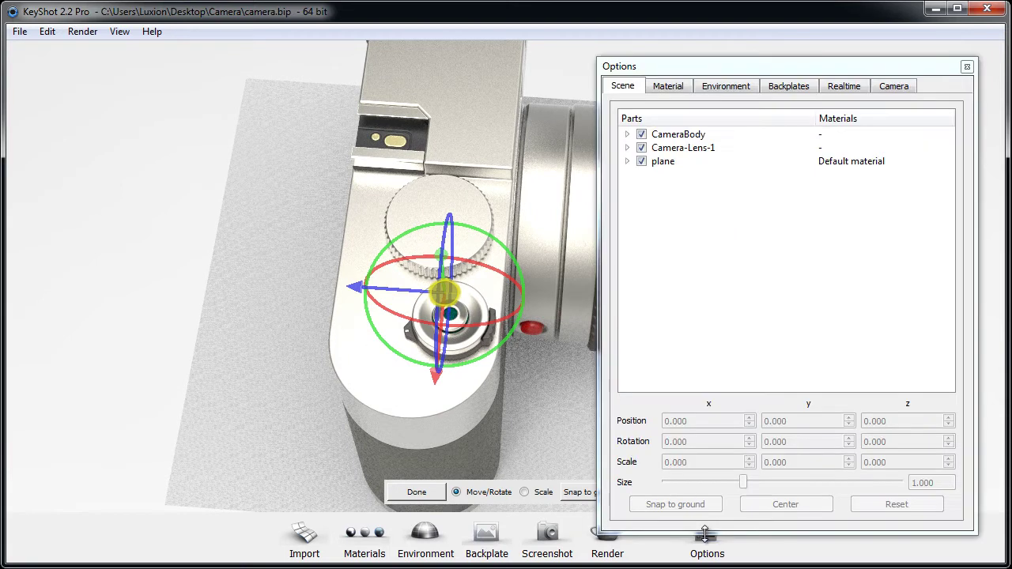
click(672, 162)
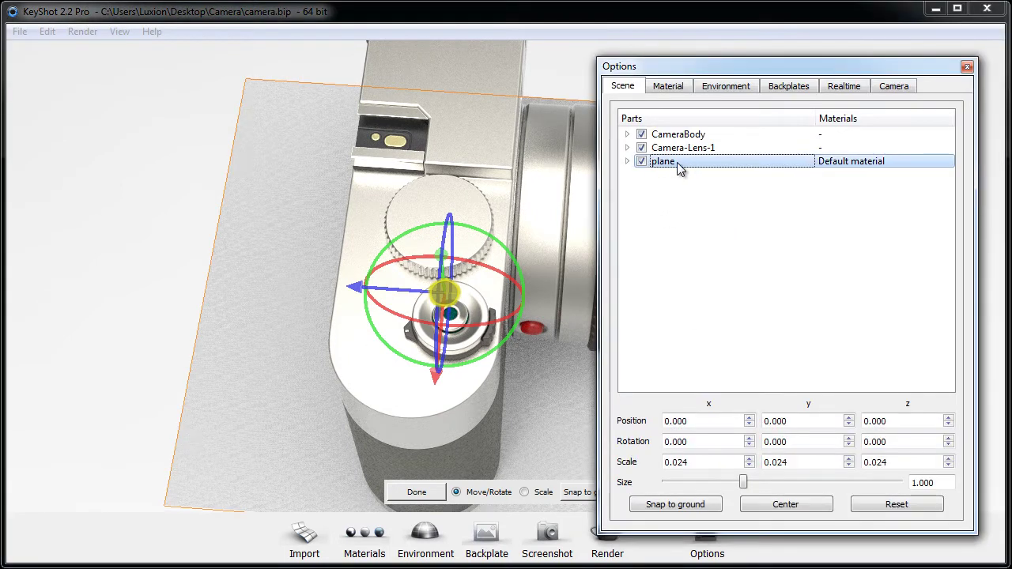
click(435, 490)
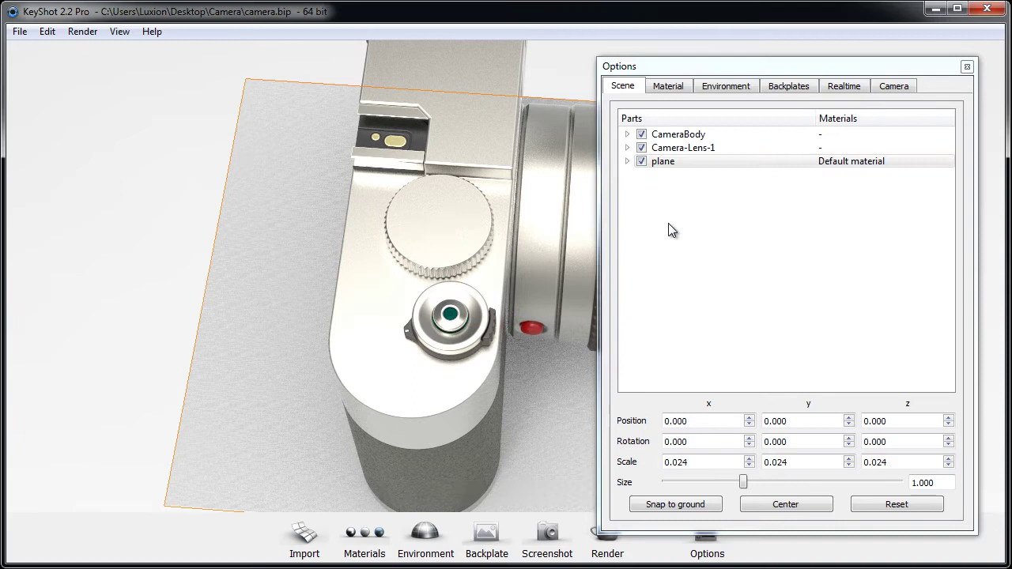
Stand the plane upright behind the camera with rotation x -90, position y 1.777 and z 2.615.
right_click(670, 164)
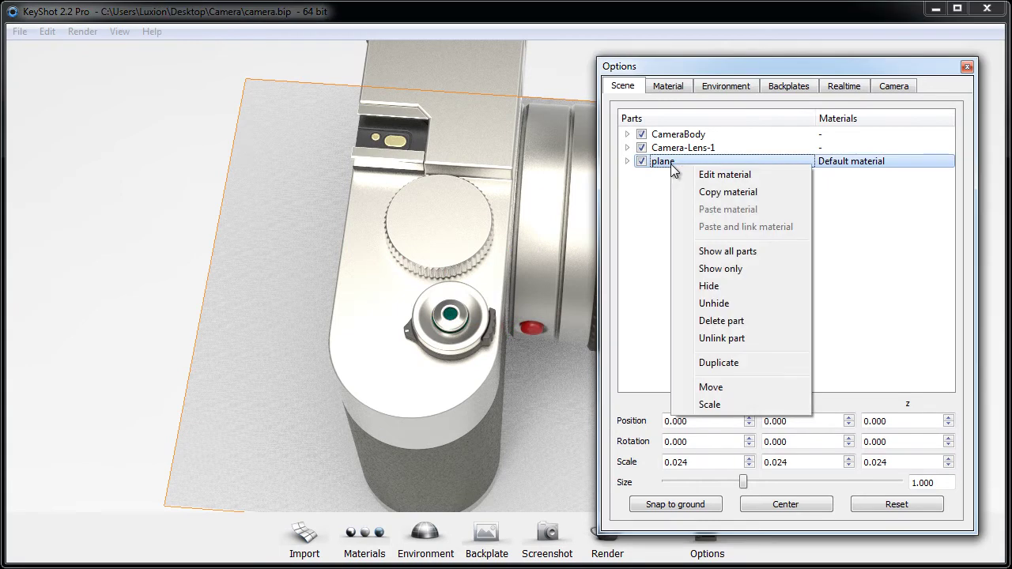
click(723, 387)
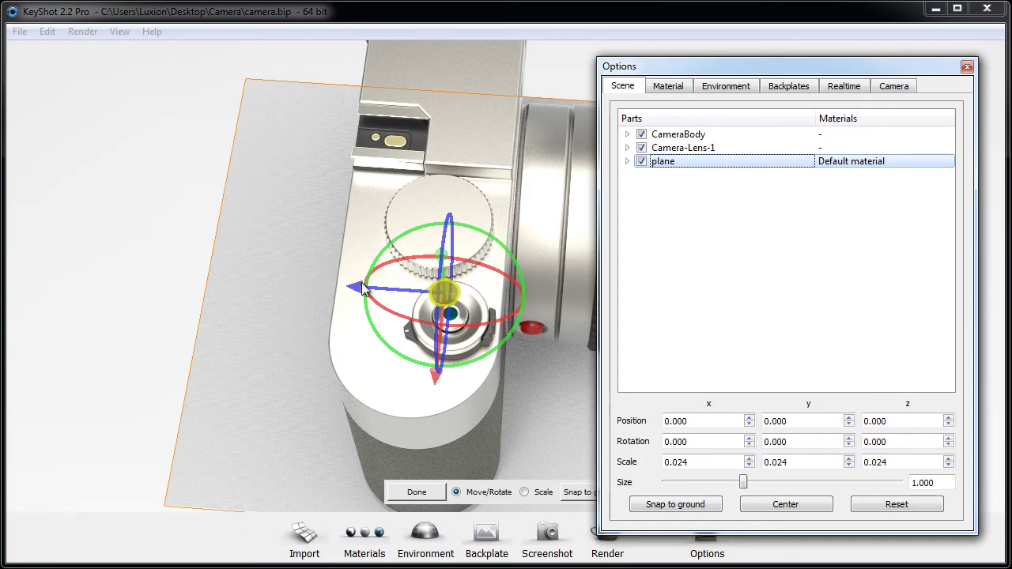
drag(362, 289, 212, 270)
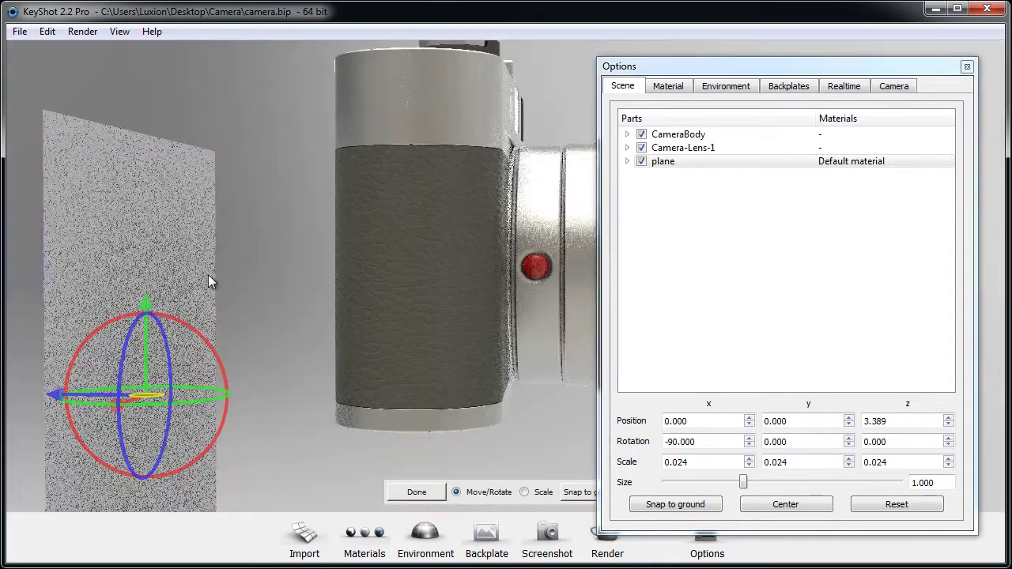
drag(146, 303, 156, 149)
drag(52, 242, 91, 266)
Scale the plane down uniformly to 0.012 and finish the transform.
drag(457, 203, 219, 277)
drag(530, 253, 241, 272)
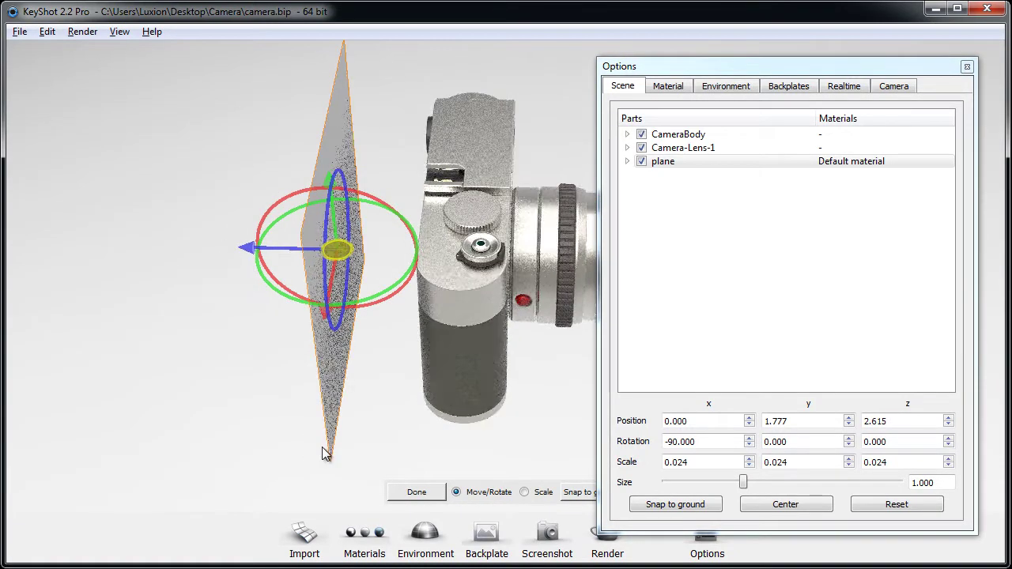
click(524, 492)
drag(324, 248, 241, 274)
click(417, 492)
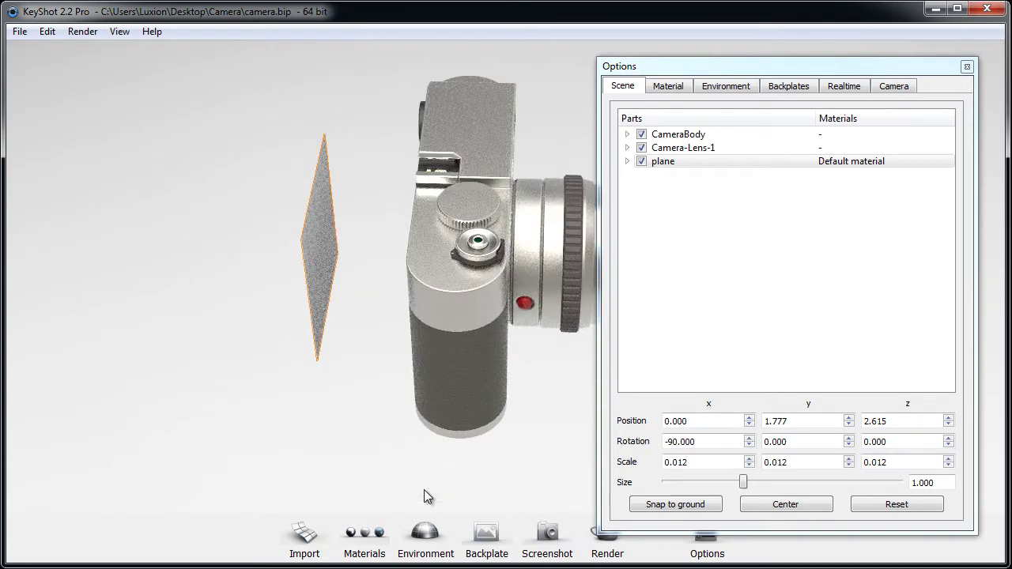
Open the plane's material for editing and change its material type to Emissive.
drag(297, 301, 280, 219)
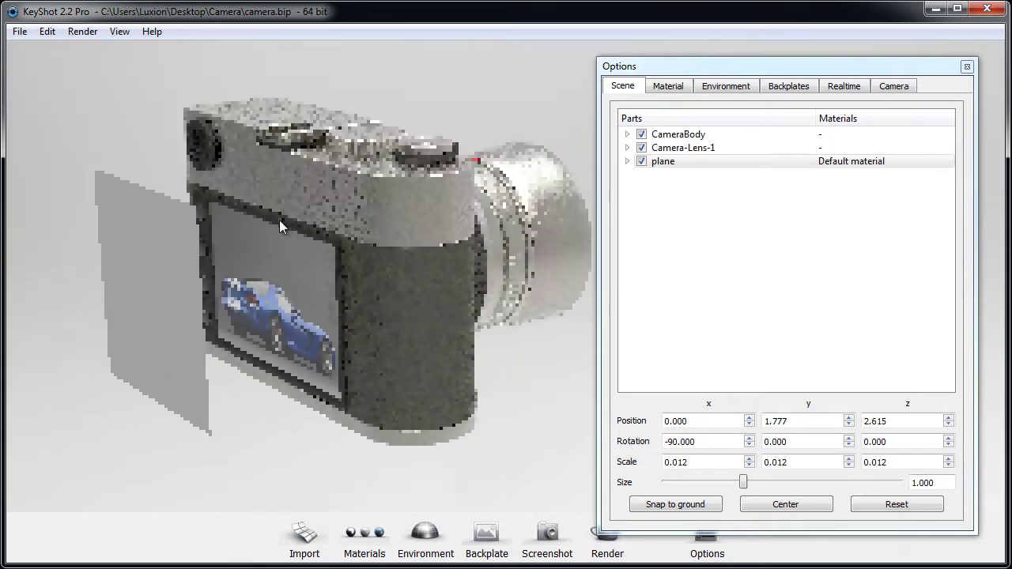
double_click(127, 265)
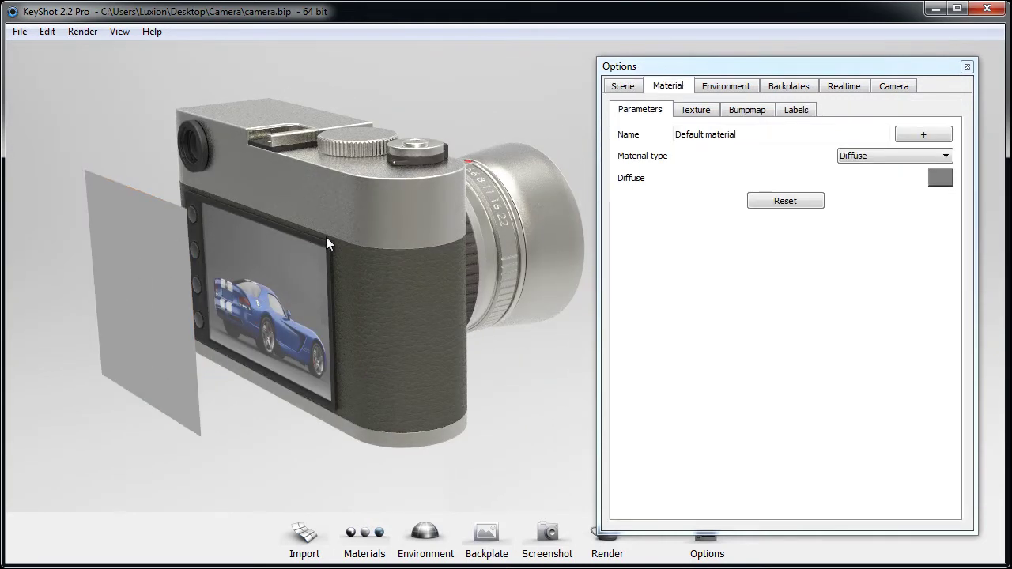
click(896, 156)
click(878, 209)
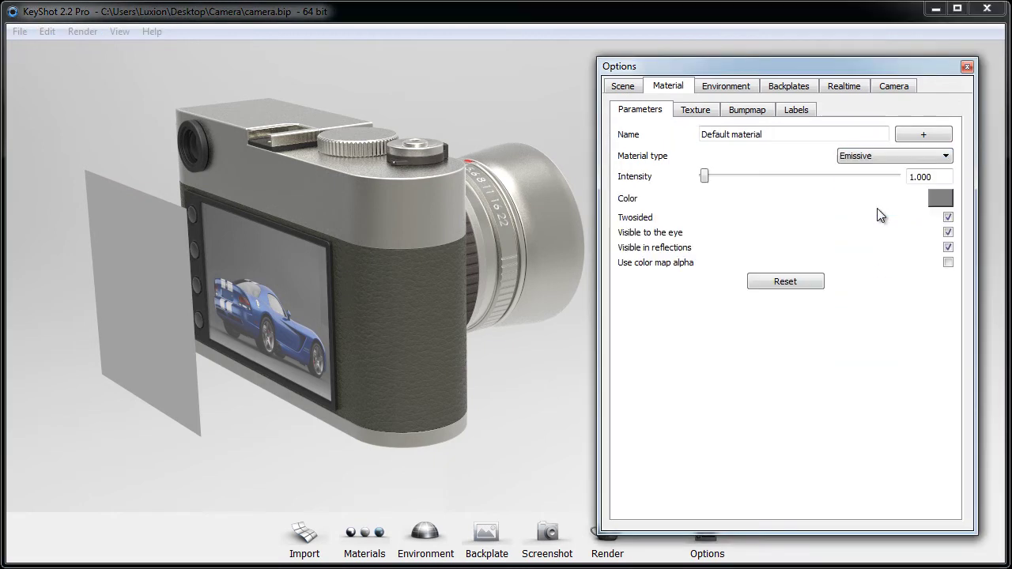
Give the plane's emissive material an orange-red color (red 213, green 62, blue 12) and an intensity of 10.612.
click(939, 198)
mouse_move(938, 201)
mouse_down()
mouse_move(945, 176)
mouse_move(946, 185)
mouse_up()
drag(963, 225, 966, 201)
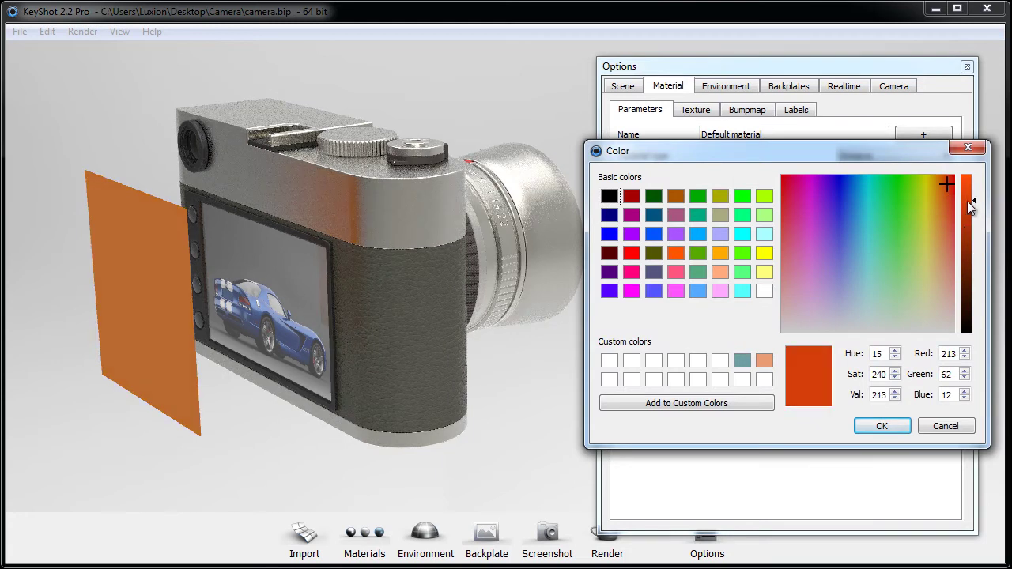
click(892, 425)
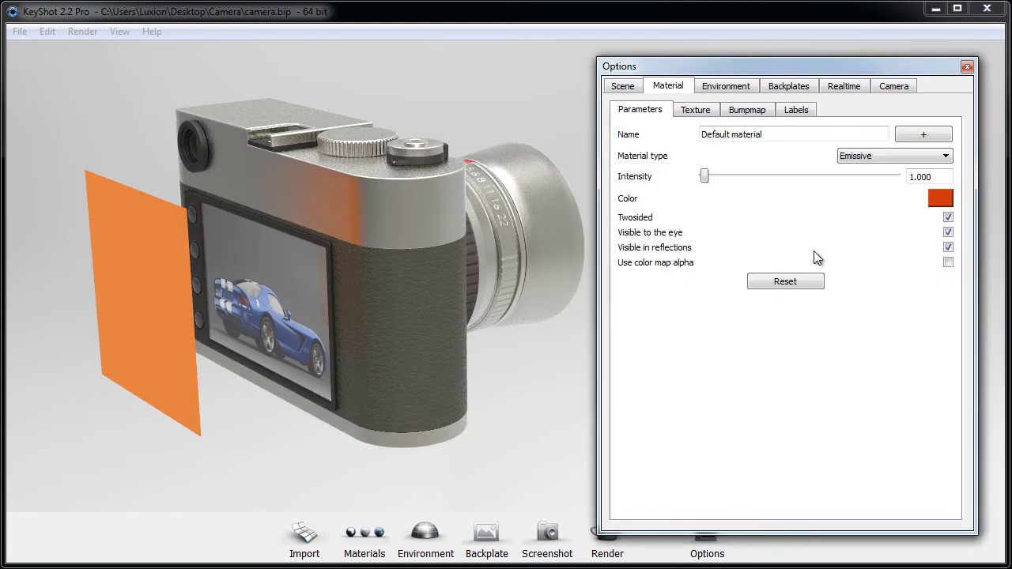
drag(703, 174, 723, 176)
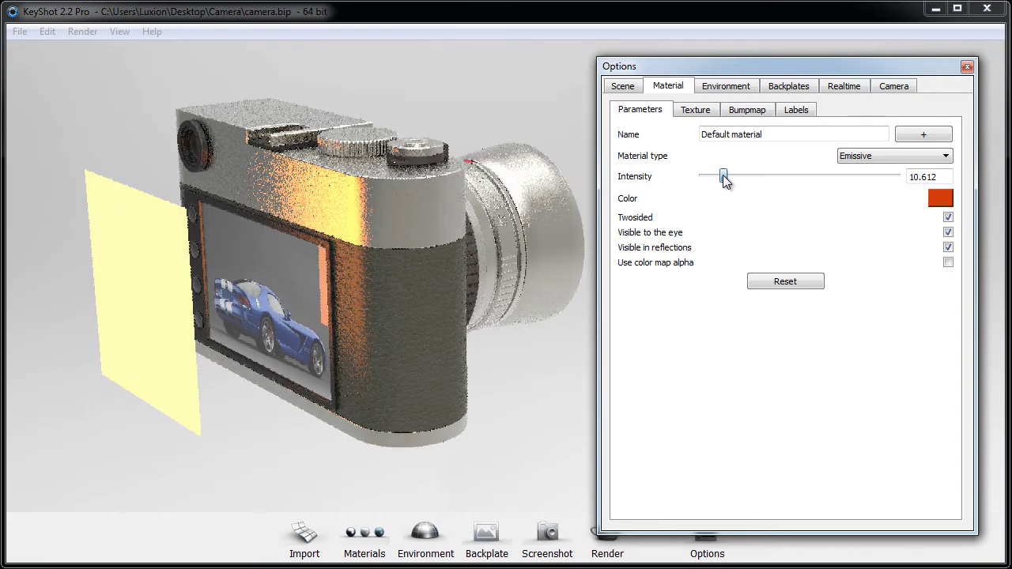
Change the emissive plane's light color to white.
drag(262, 319, 459, 276)
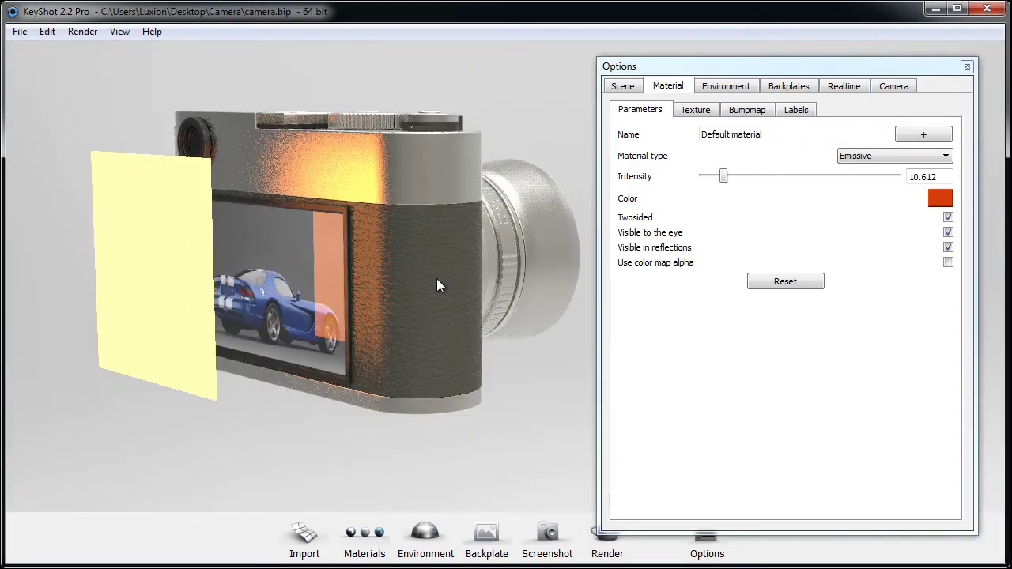
drag(226, 280, 324, 186)
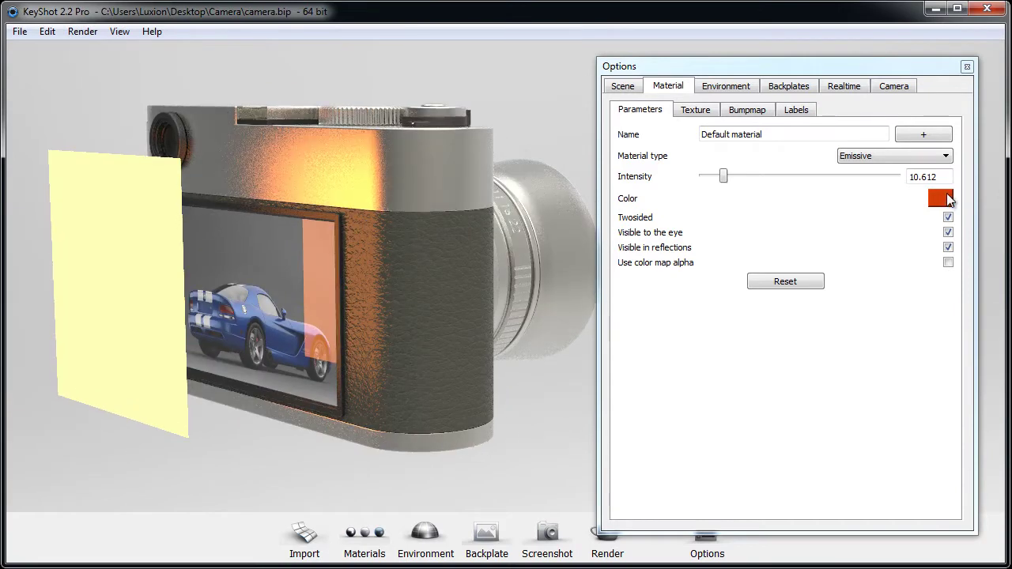
click(945, 198)
drag(972, 199, 973, 150)
click(899, 434)
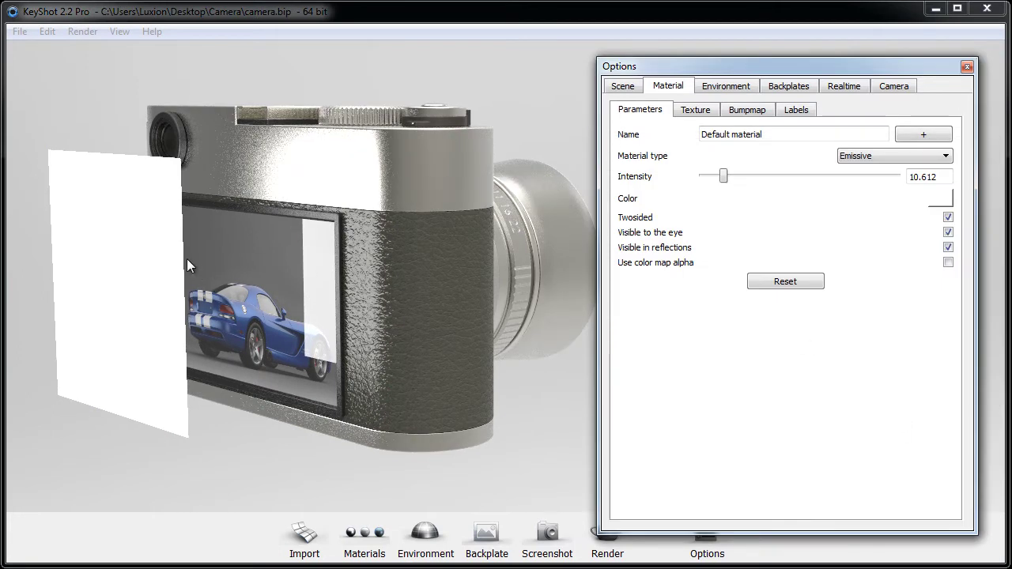
Move the light plane closer to the camera's back and make it invisible to the eye while keeping its reflections.
right_click(127, 247)
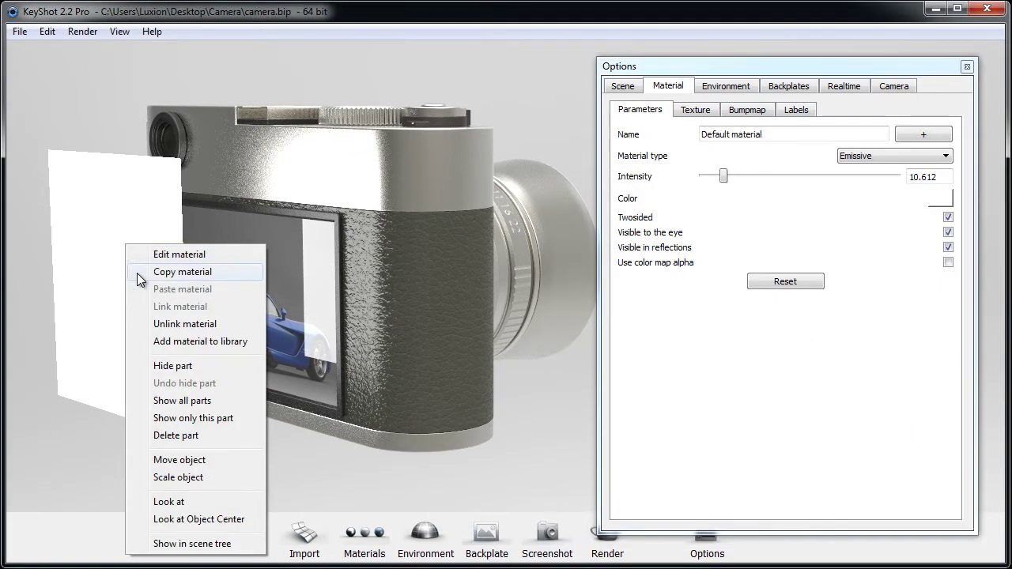
click(179, 459)
drag(26, 298, 150, 291)
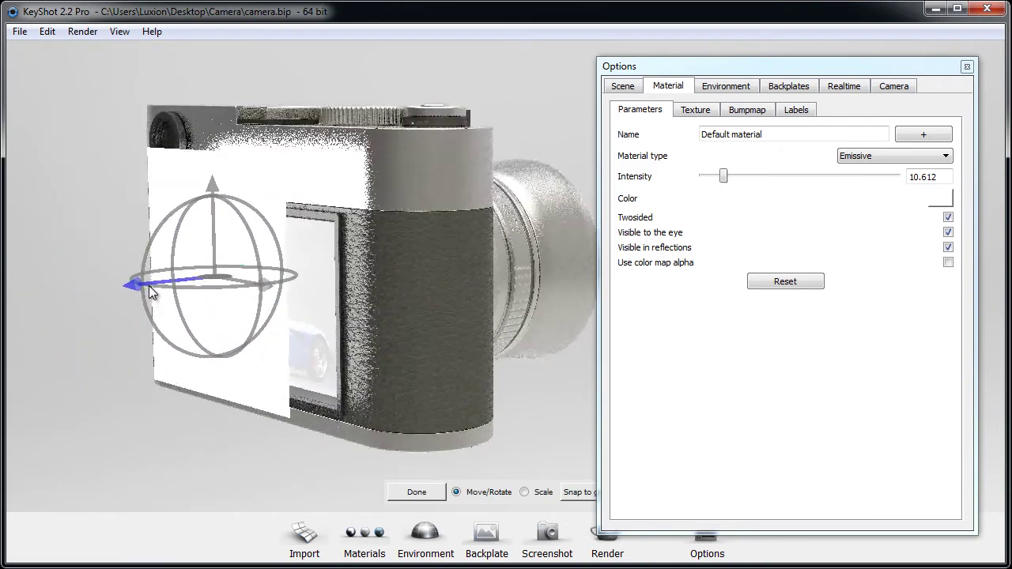
drag(266, 285, 20, 292)
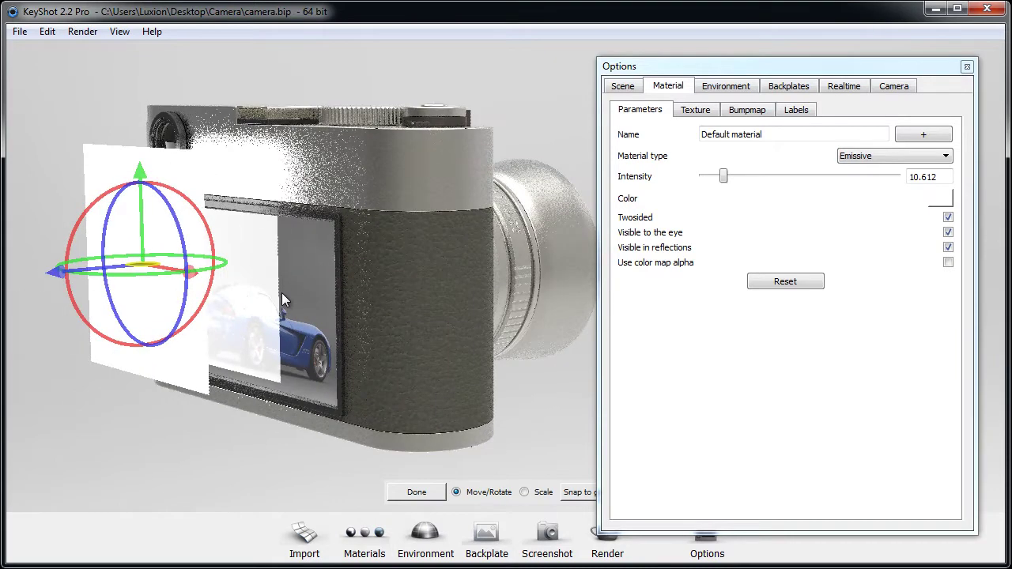
click(399, 491)
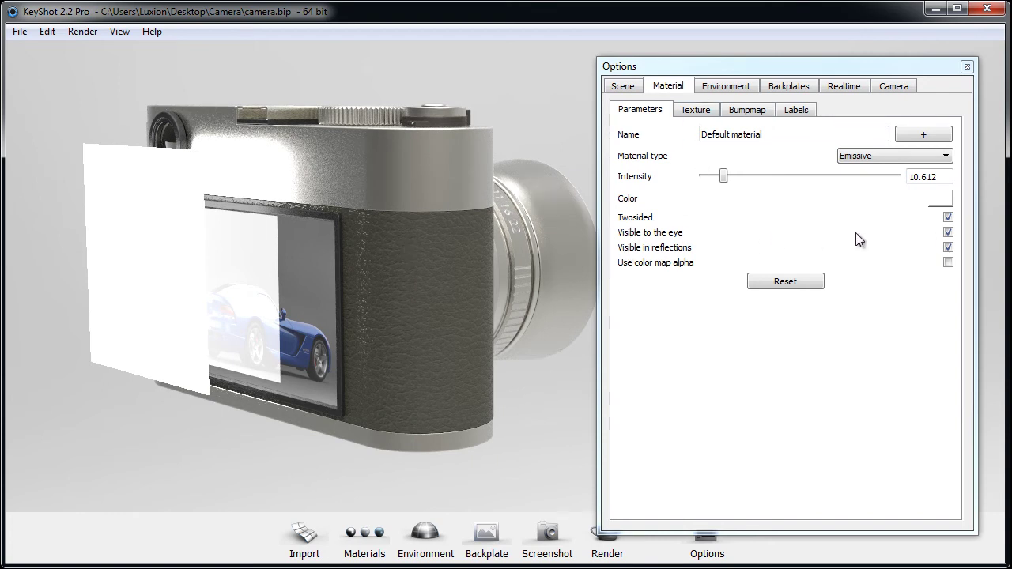
click(948, 233)
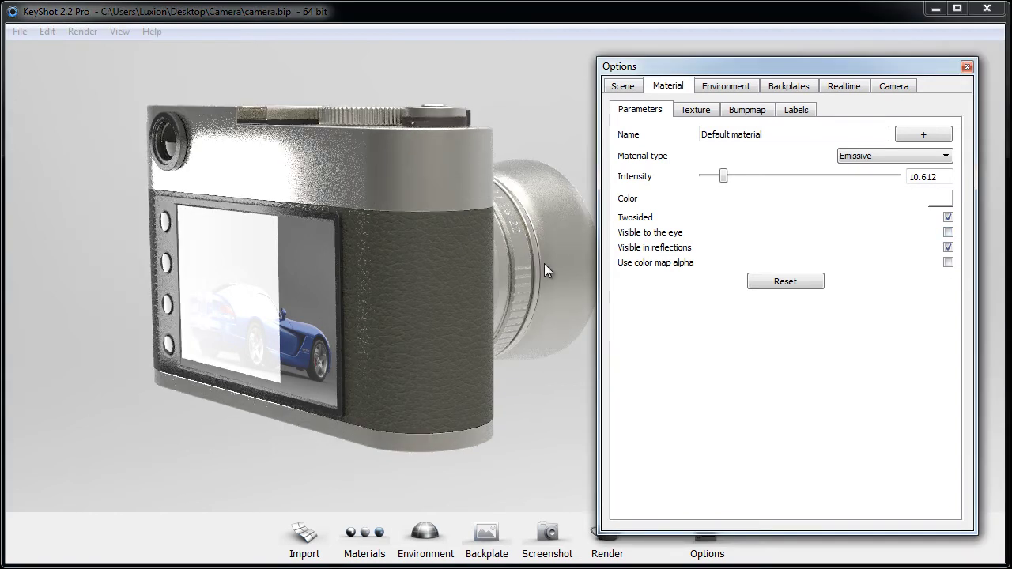
Shift the hidden light plane slightly down and sideways behind the camera, and reduce its emissive intensity to 1.224.
right_click(161, 231)
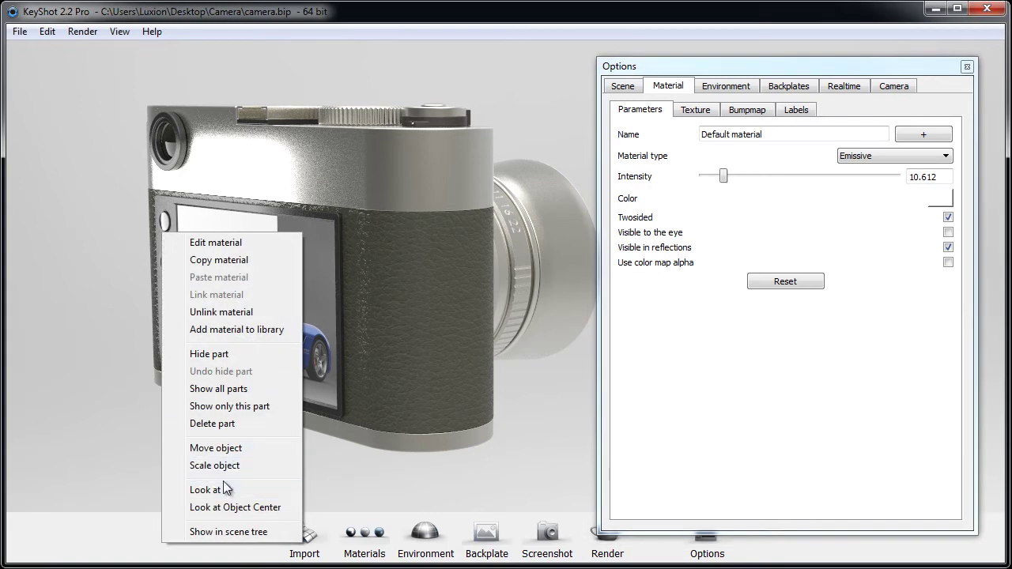
click(217, 448)
drag(139, 188, 158, 207)
drag(190, 304, 211, 310)
drag(723, 176, 707, 181)
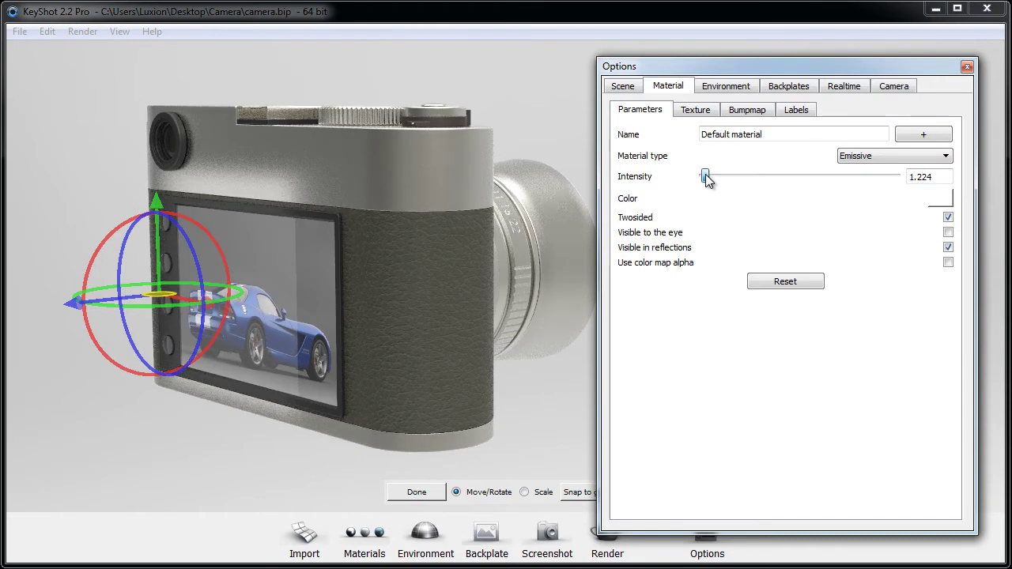
Try scaling the hidden light plane along its vertical and depth axes, and finish the transform.
click(545, 496)
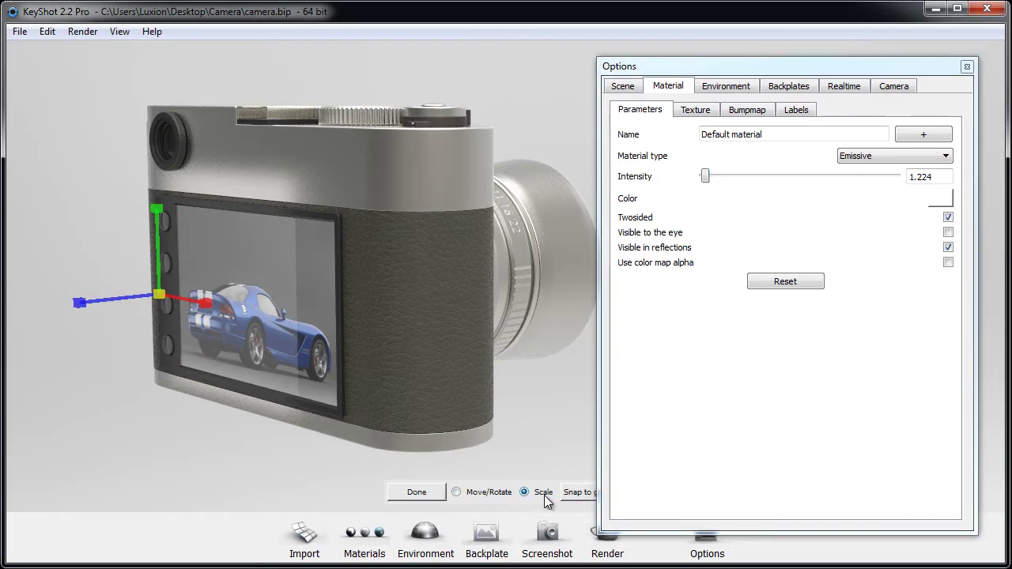
drag(158, 206, 158, 143)
drag(79, 303, 137, 301)
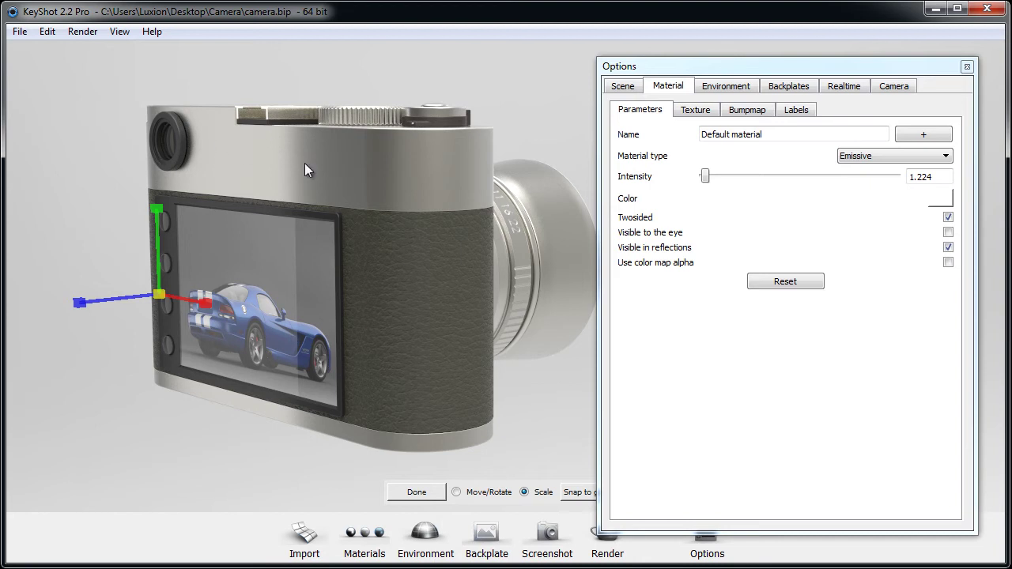
click(416, 491)
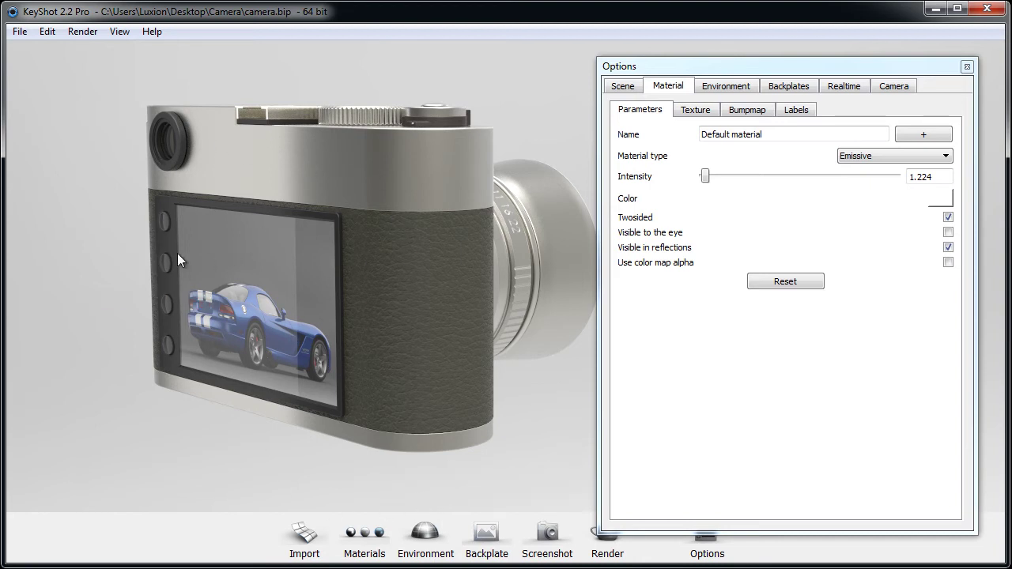
Make the light plane visible to the eye and load lines2.jpg as its texture.
click(948, 231)
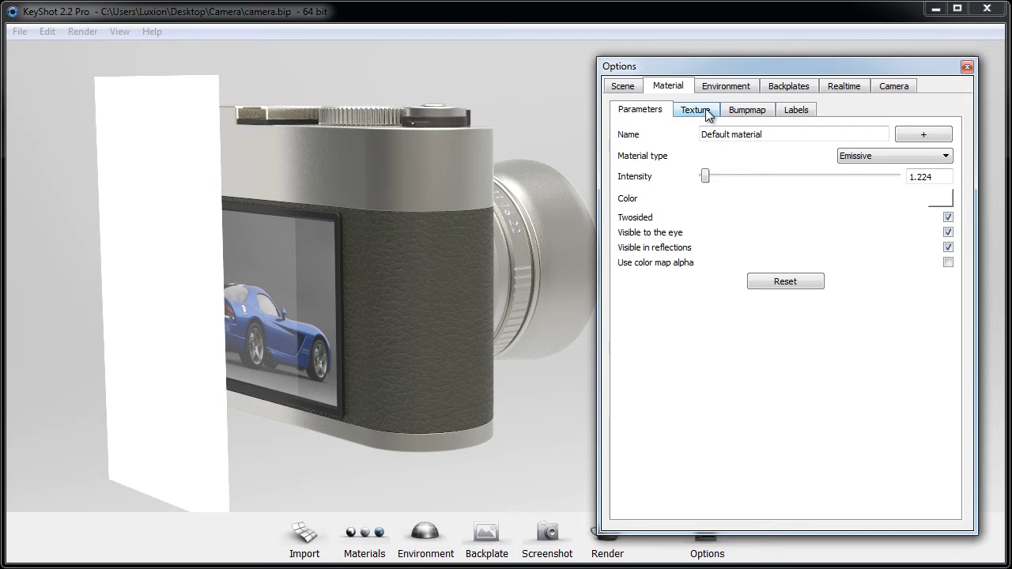
click(708, 112)
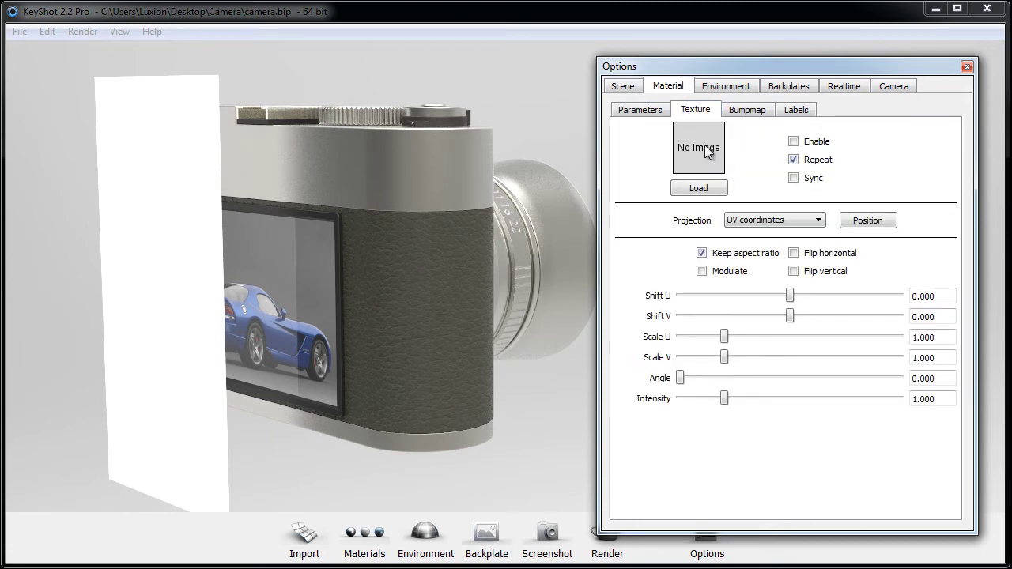
click(704, 147)
drag(865, 96, 508, 75)
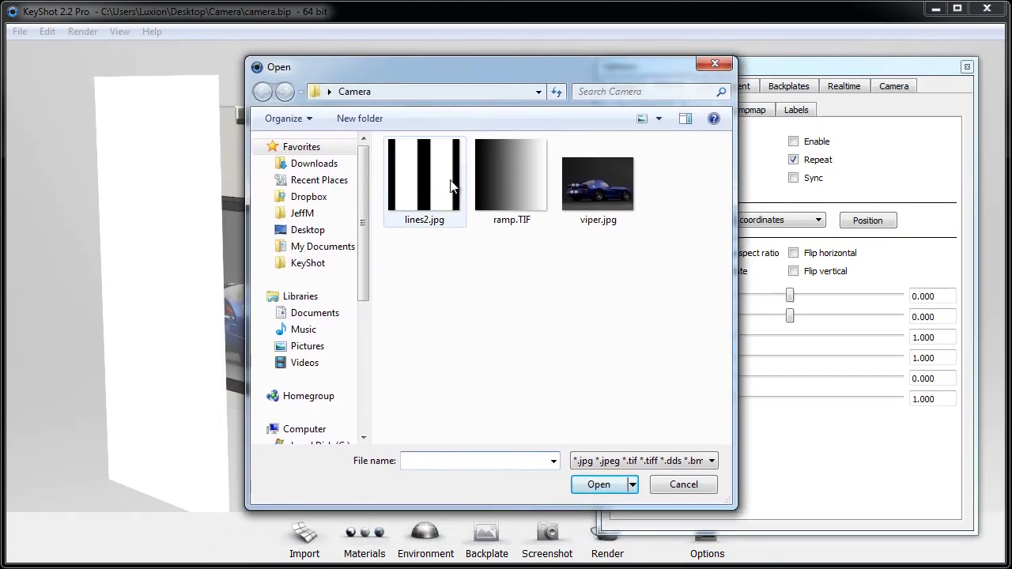
click(433, 190)
double_click(434, 190)
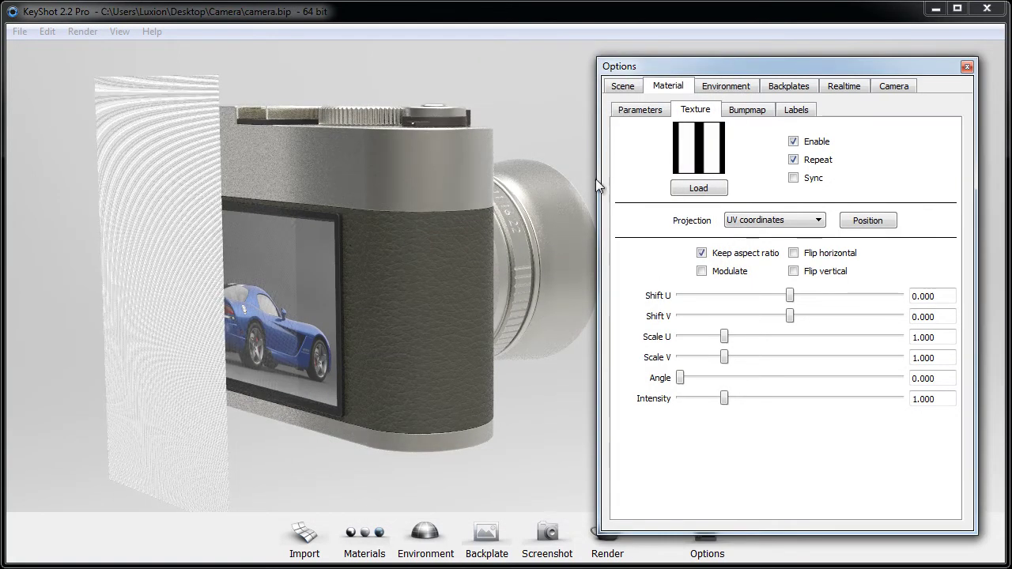
Project the striped texture onto the plane with Planar Y and enlarge its U and V scale to 5.
click(780, 227)
click(755, 232)
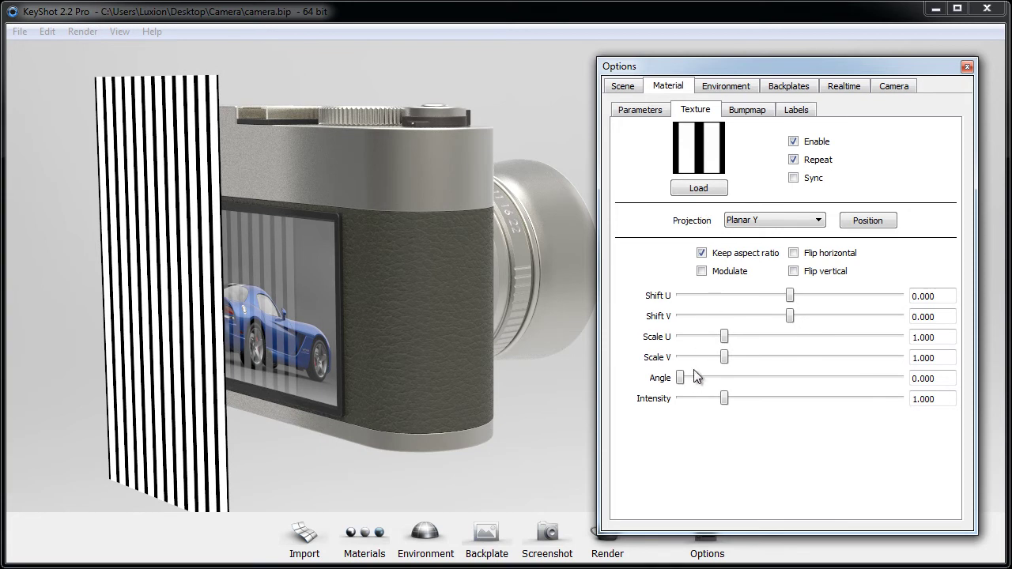
drag(724, 337, 901, 340)
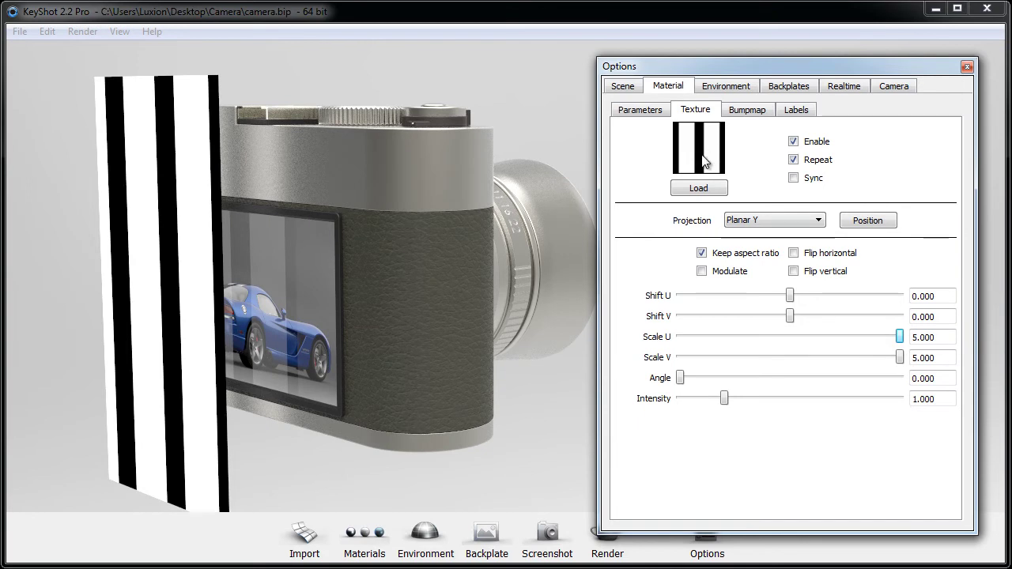
Rotate the stripe texture to an angle of about 49.209 and hide the light plane from the eye.
drag(680, 383, 710, 378)
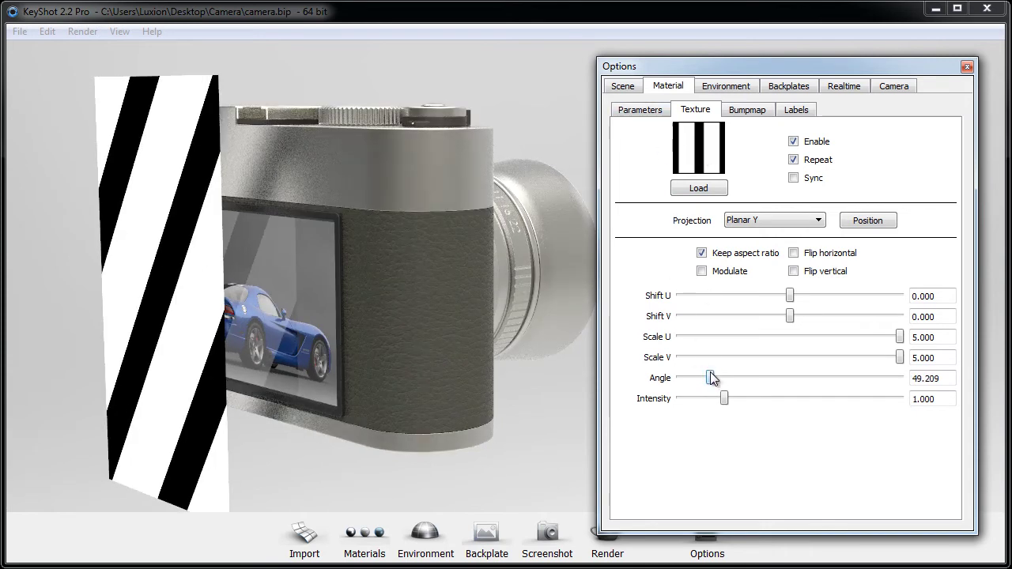
click(658, 113)
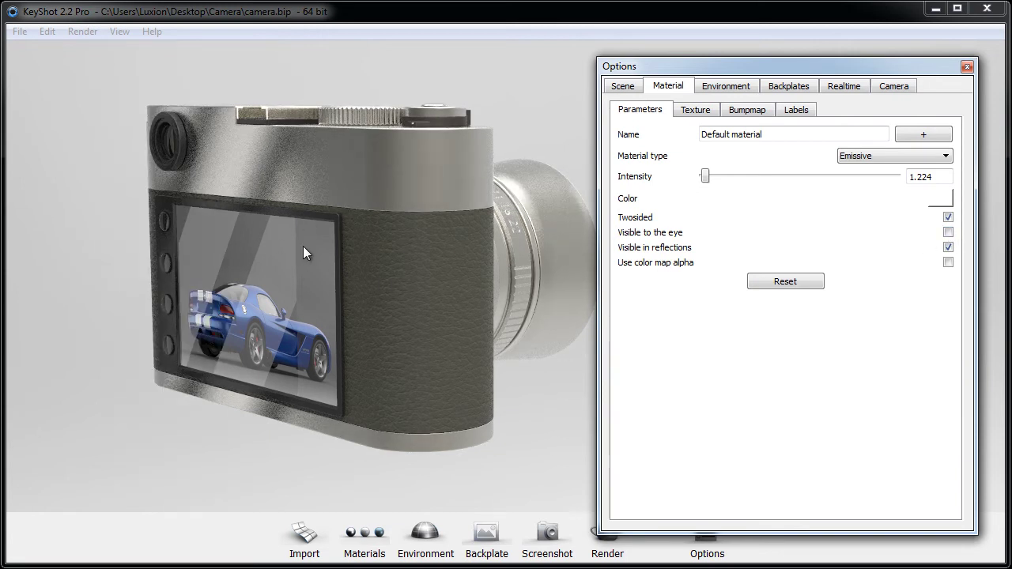
click(740, 113)
Set the stripe texture's U and V scale to 10 and shift it in U to about -3.381.
click(711, 113)
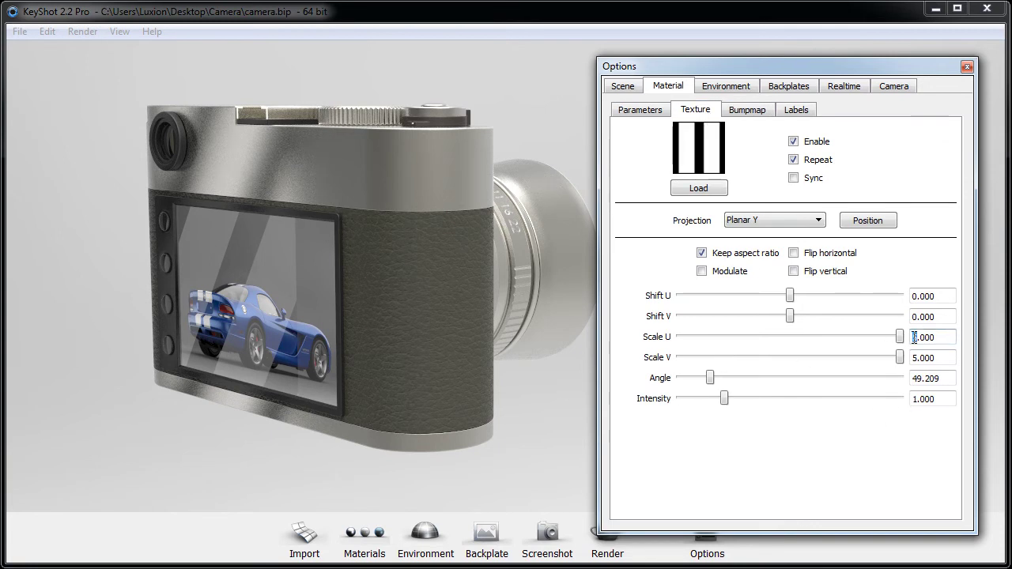
text(10)
click(948, 358)
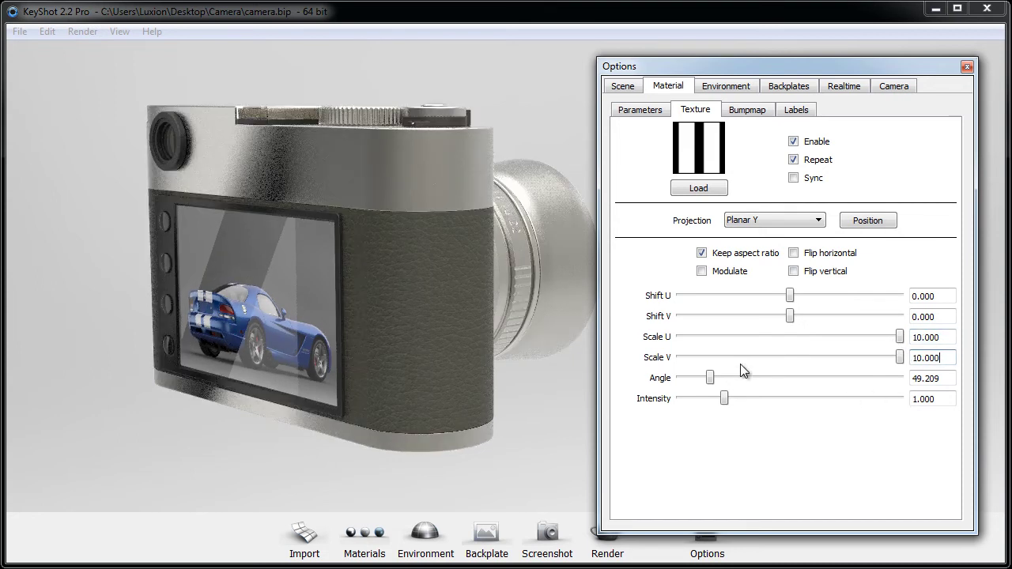
drag(789, 295, 715, 302)
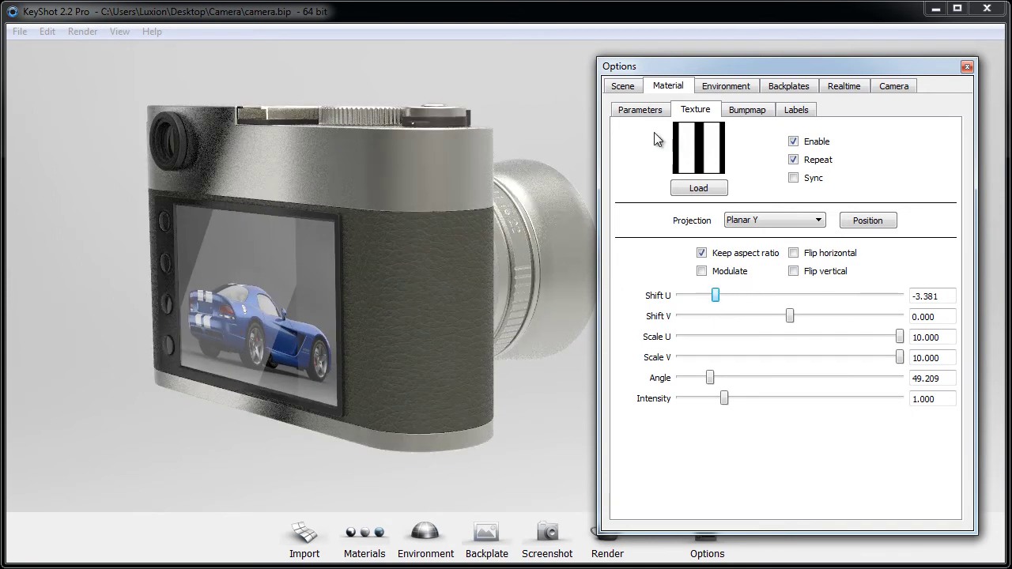
Move the plane sideways to about -0.544 in x and widen its x scale to about 1.458.
click(628, 89)
click(668, 163)
right_click(670, 166)
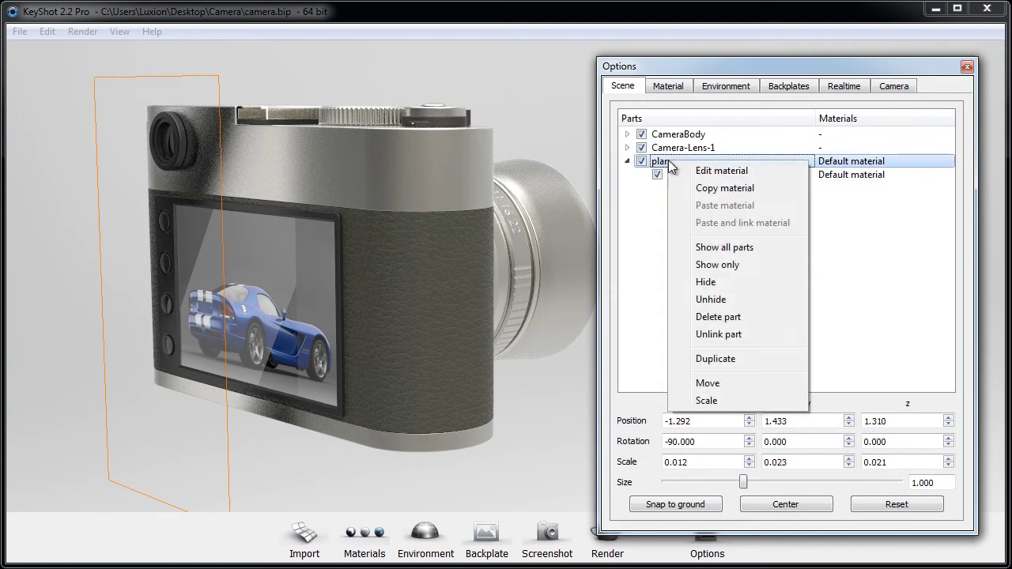
click(713, 385)
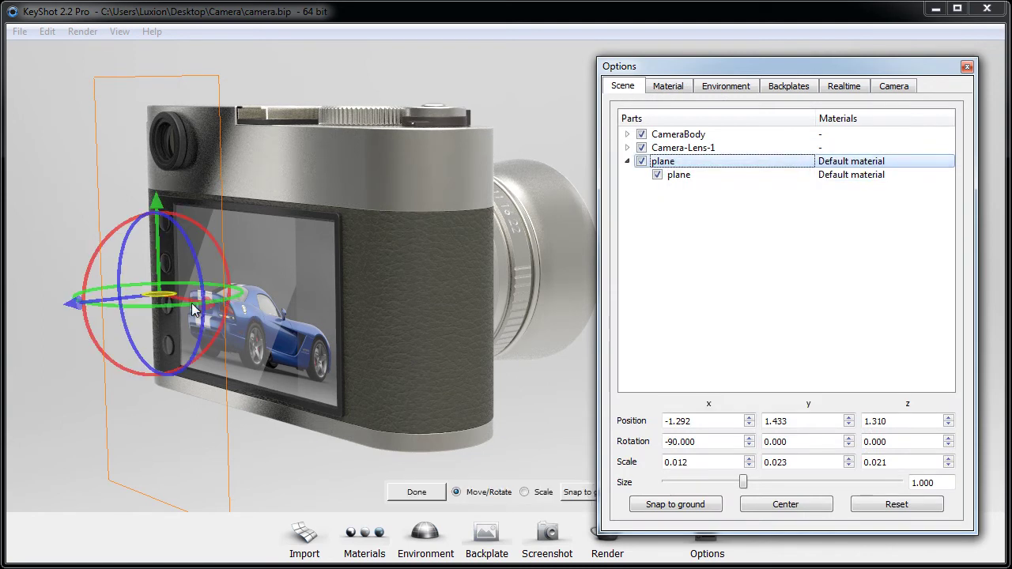
drag(182, 298, 215, 304)
click(537, 493)
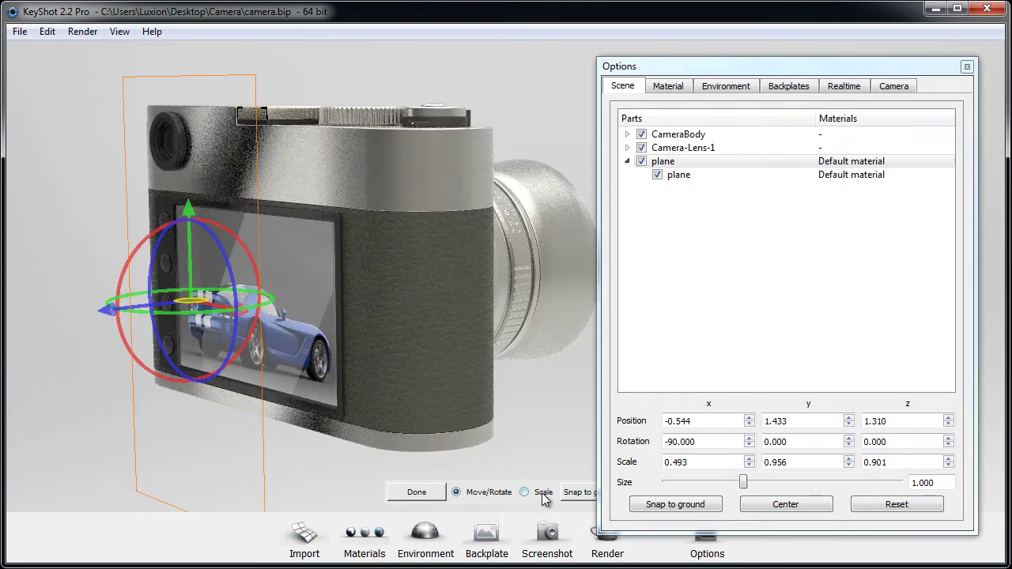
drag(239, 314, 393, 335)
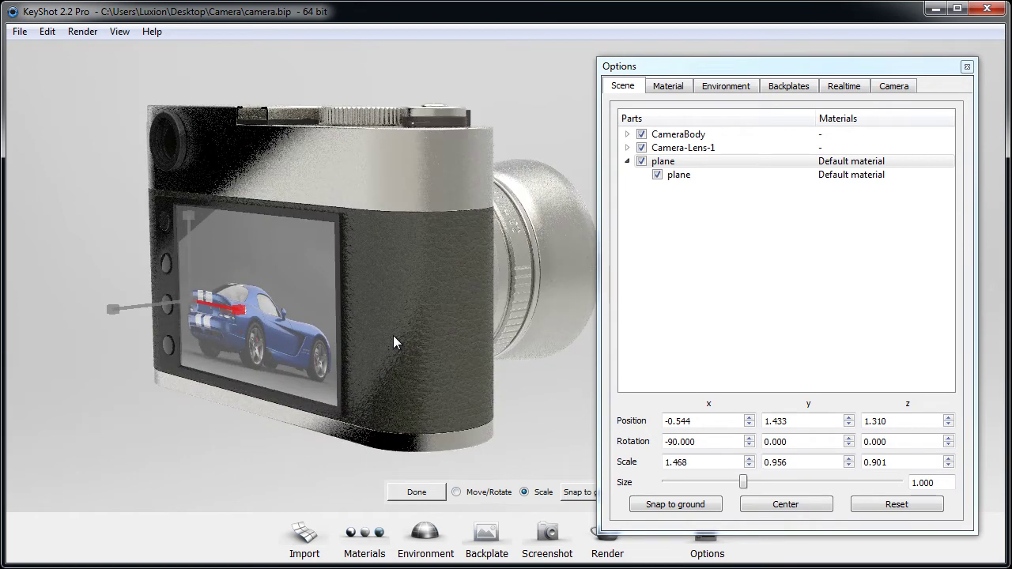
Move the plane away from the camera to about 3.330 in z and sideways to about -1.792 in x, and finish the transform.
click(457, 491)
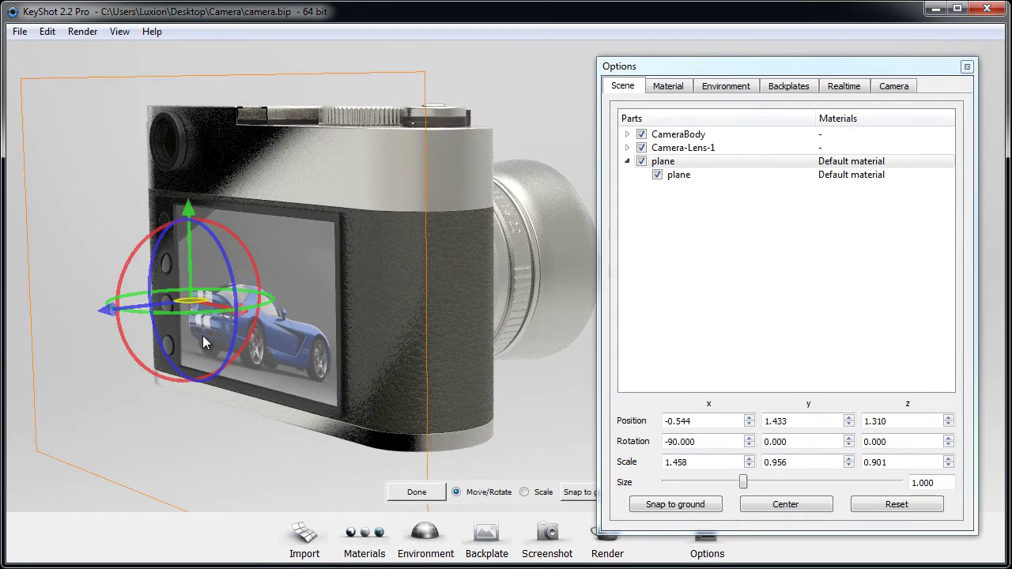
drag(110, 319, 25, 357)
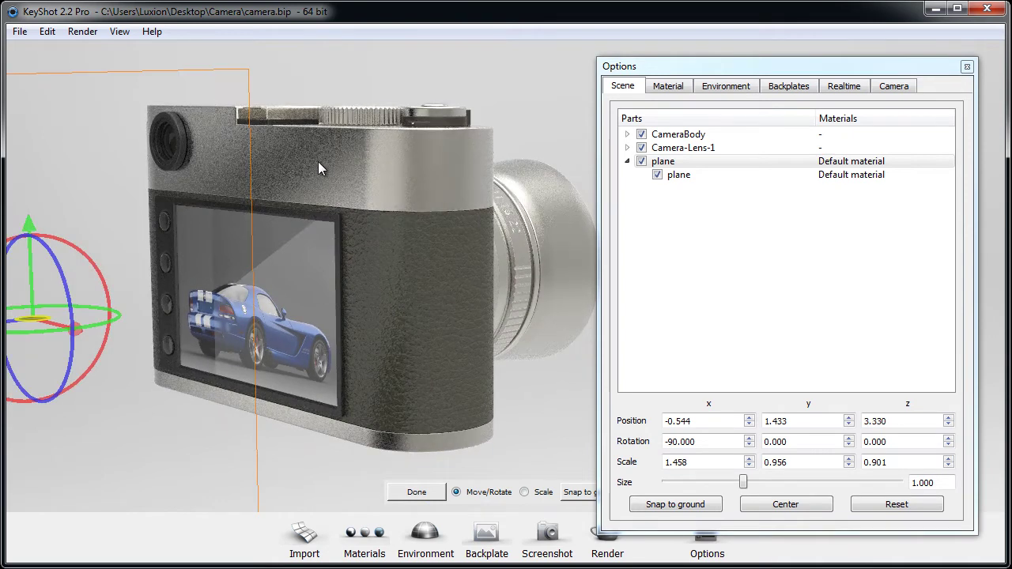
drag(57, 330, 59, 305)
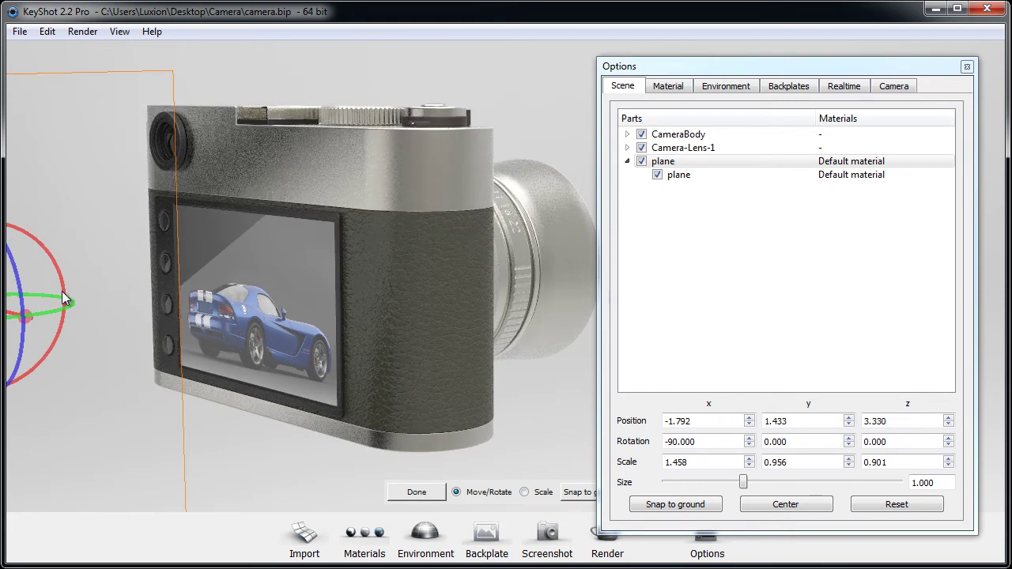
click(434, 498)
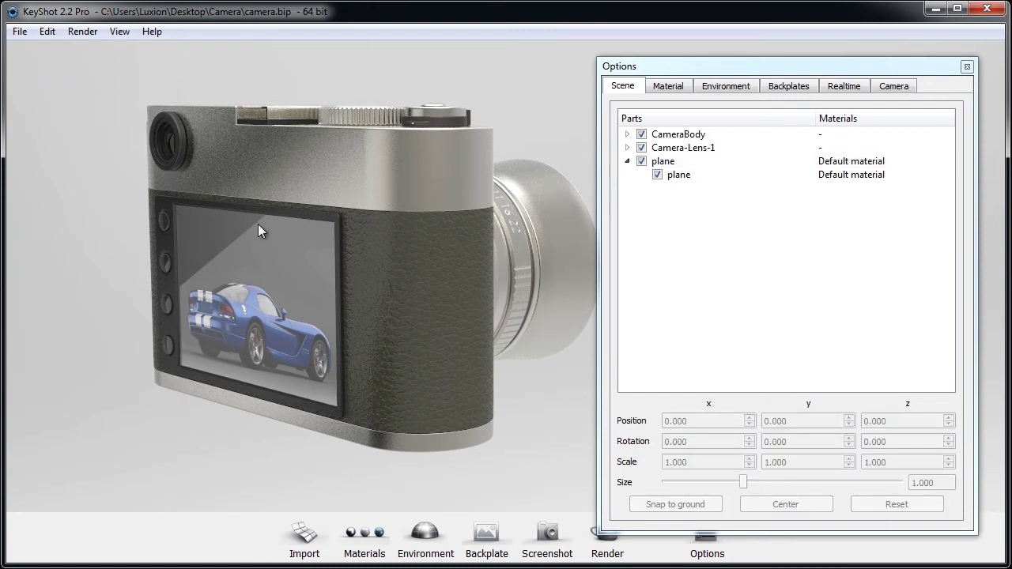
Reduce the plane's emissive intensity to 0.816 and make the plane visible to the eye.
click(670, 84)
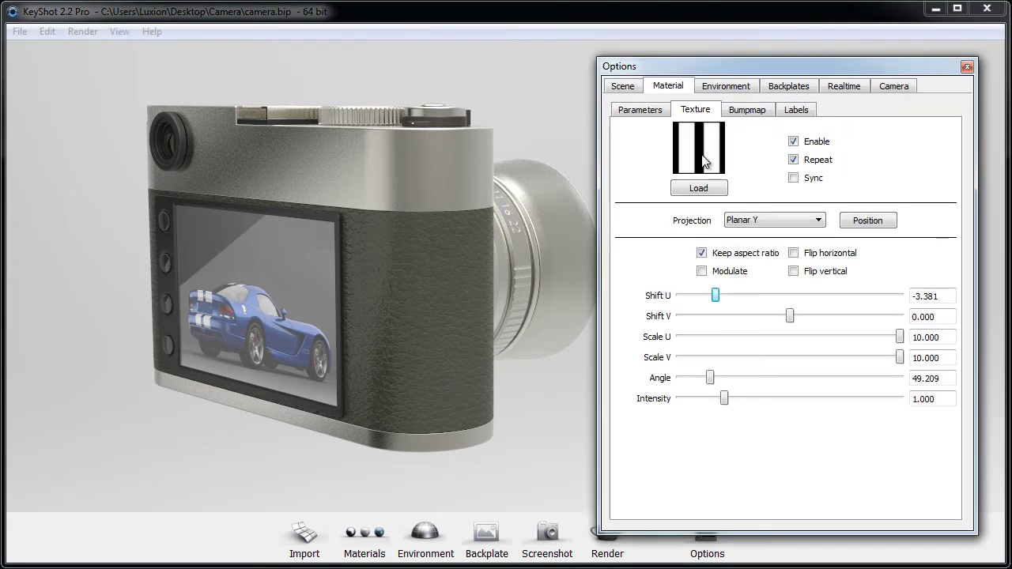
click(652, 111)
drag(706, 181, 706, 181)
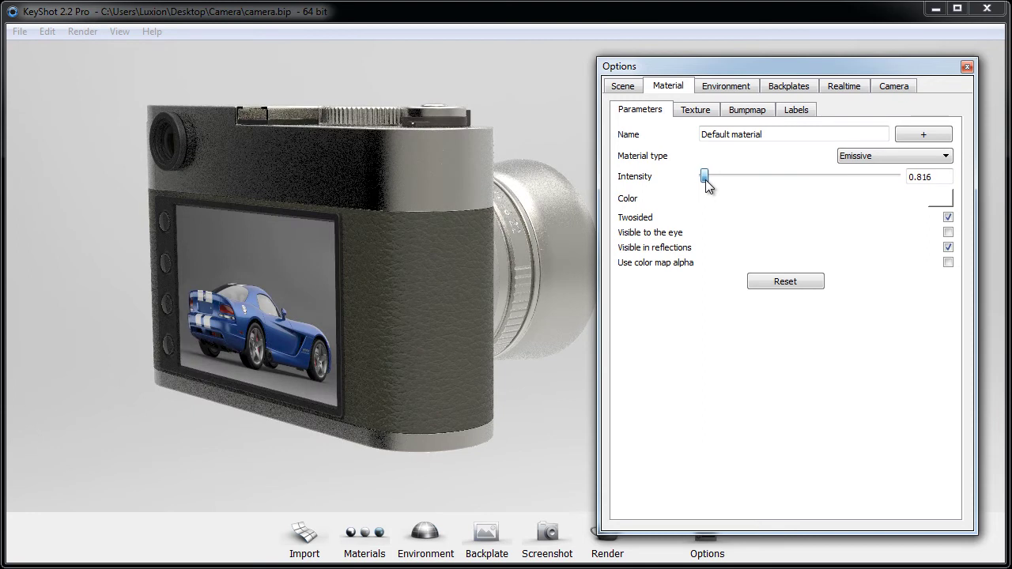
click(696, 111)
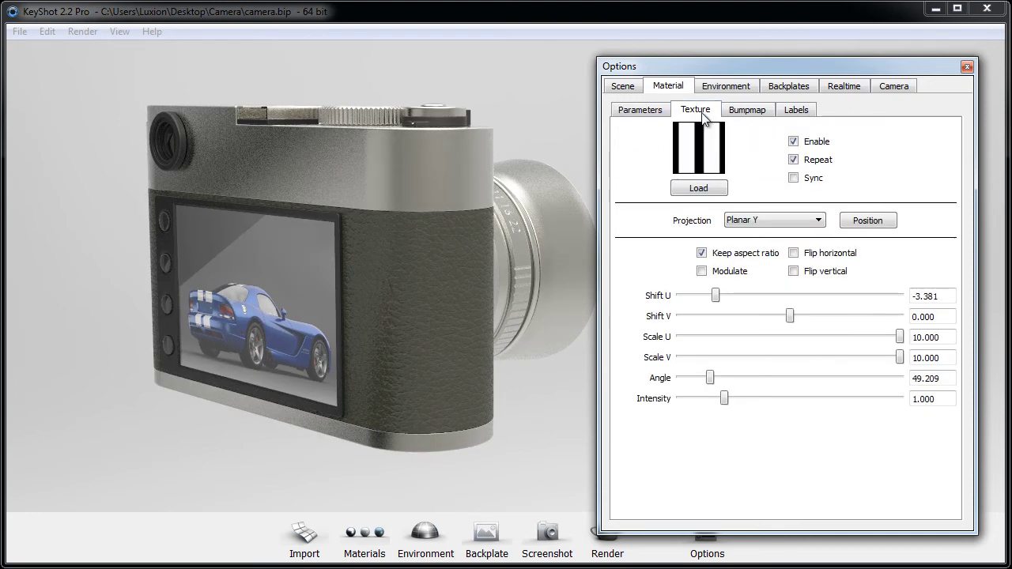
click(642, 111)
click(947, 232)
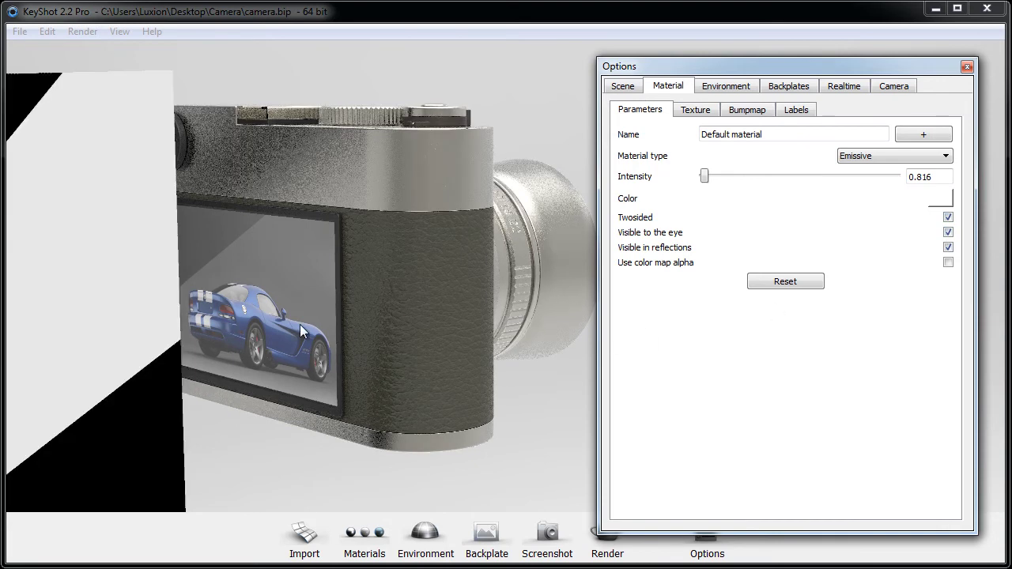
Move the striped light plane closer to the back of the camera.
right_click(49, 300)
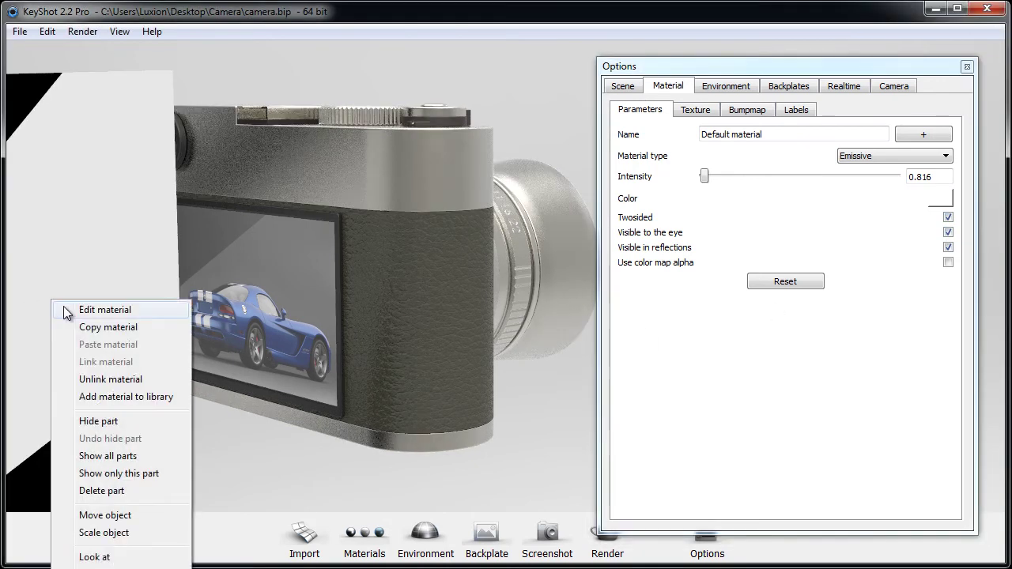
click(107, 513)
scroll(428, 272, down, 3)
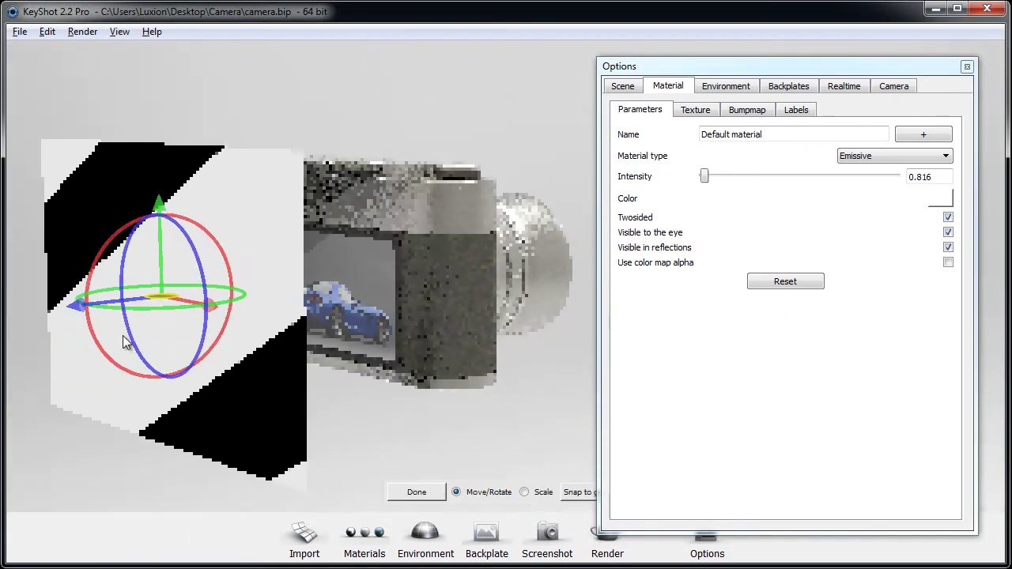
drag(79, 301, 232, 305)
drag(388, 205, 423, 302)
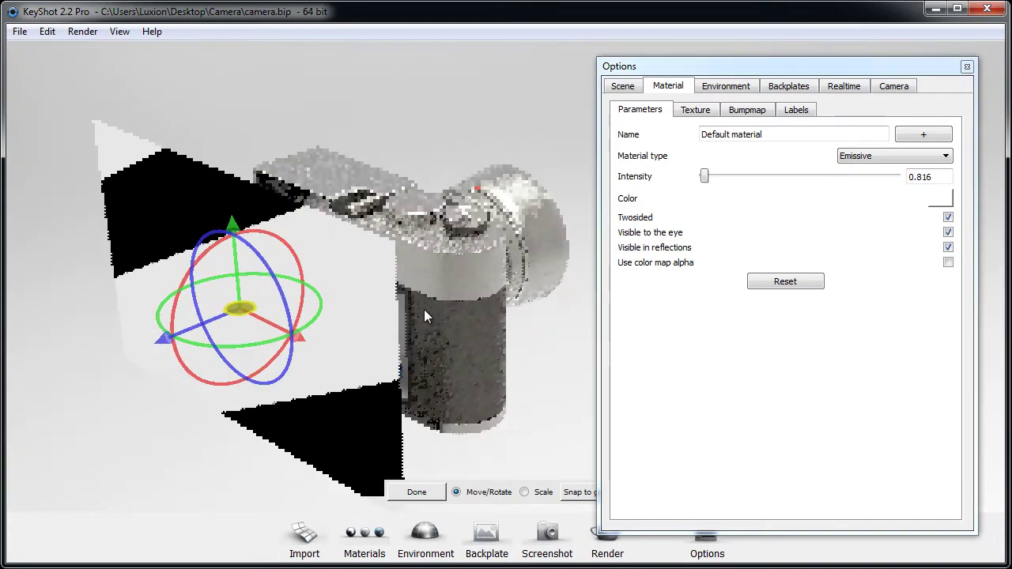
Scale the light plane down uniformly to about half its size and finish the transform.
drag(237, 307, 159, 341)
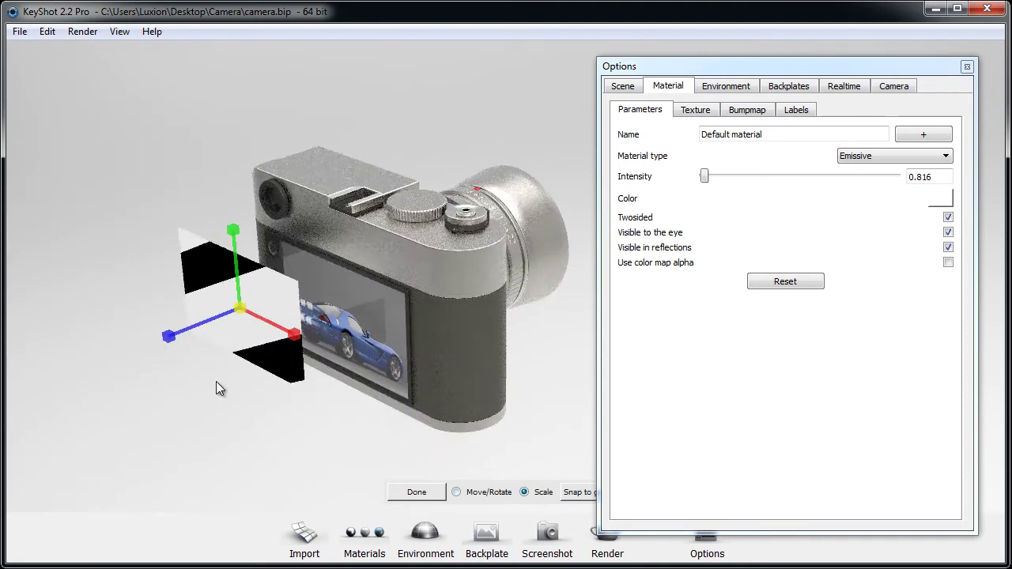
scroll(412, 379, up, 2)
drag(411, 379, 424, 324)
scroll(425, 324, up, 1)
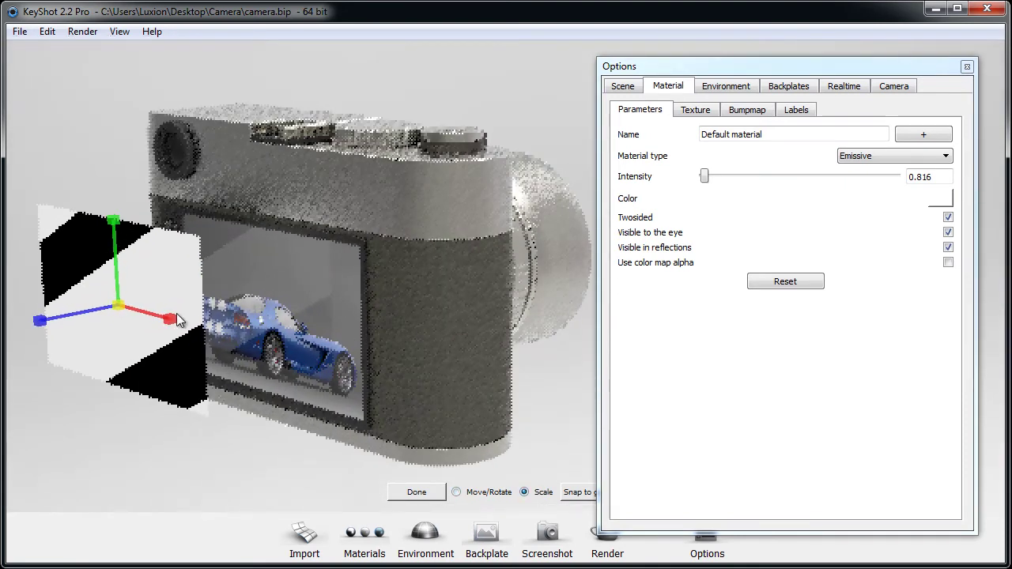
click(431, 497)
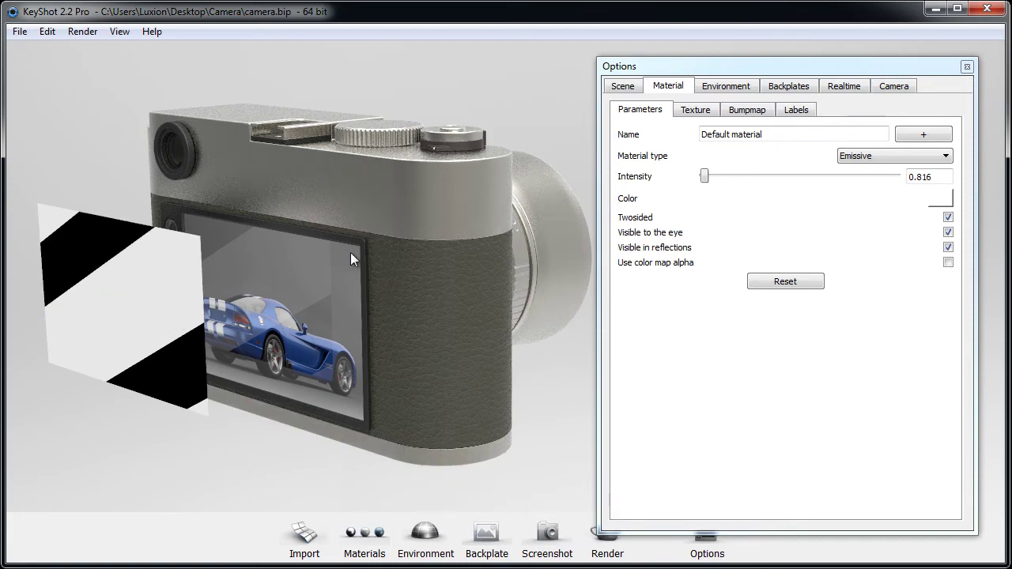
Replace the plane's stripe texture with the gradient image ramp.TIF.
click(708, 110)
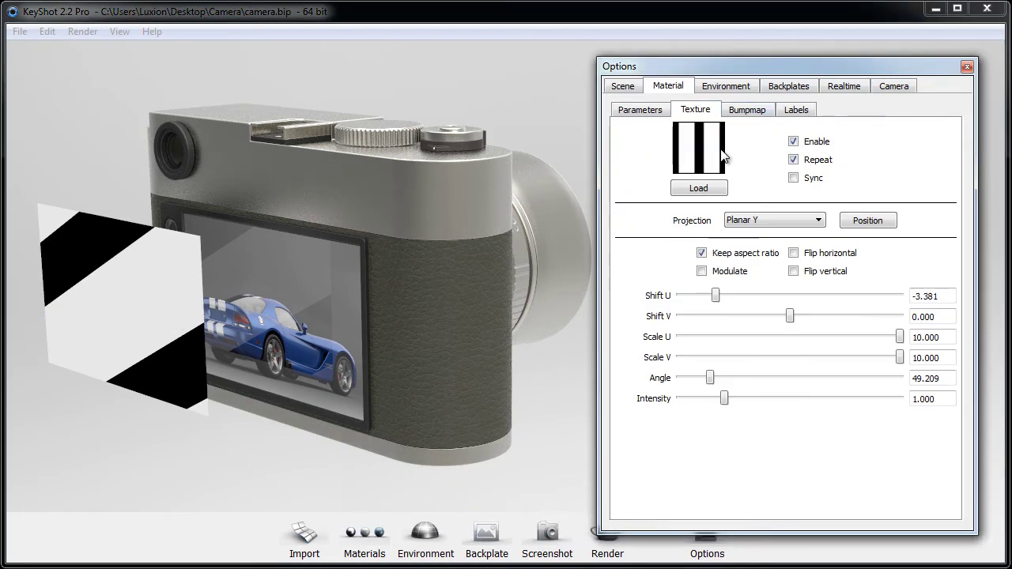
click(698, 187)
click(517, 173)
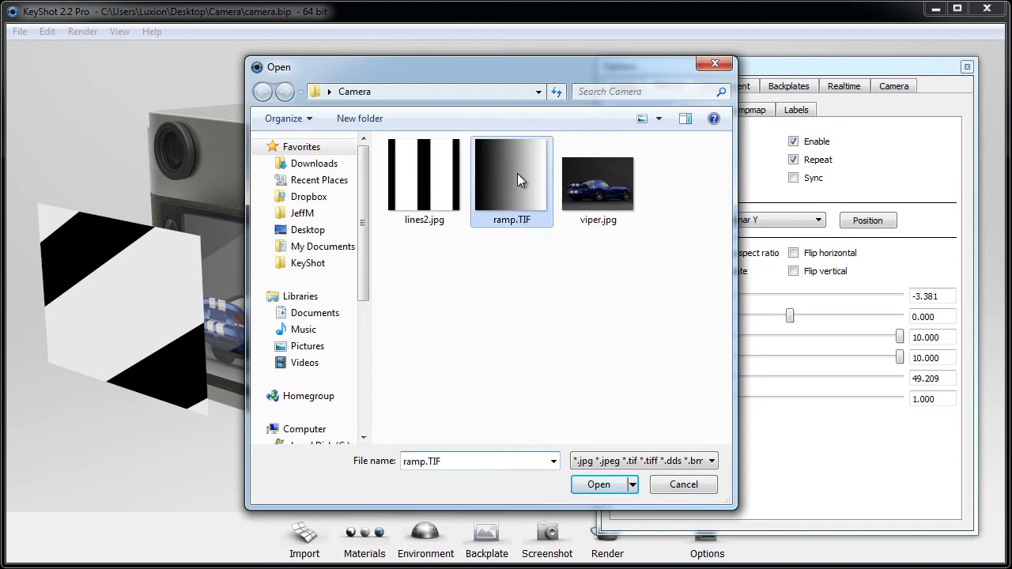
double_click(517, 173)
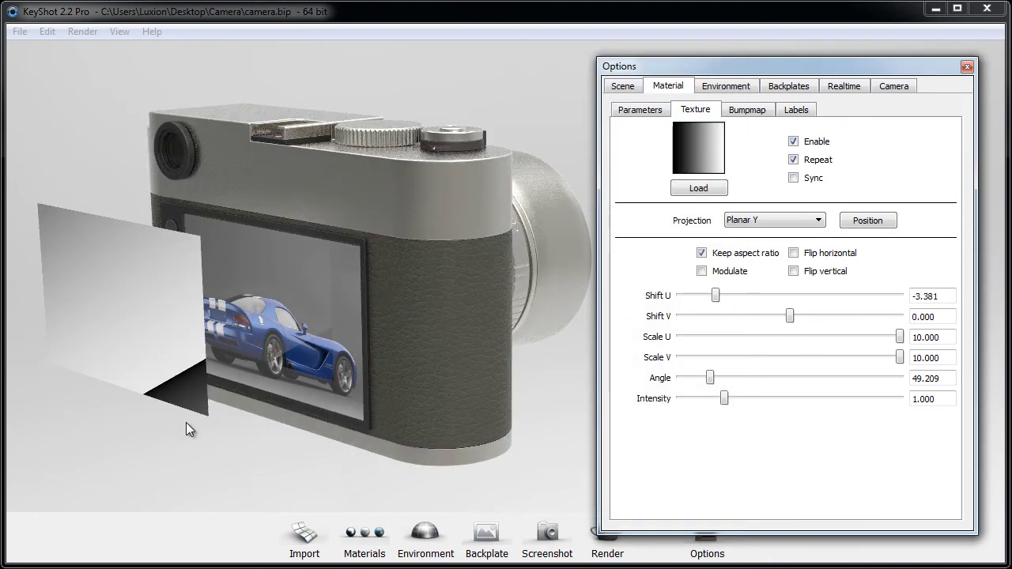
Reset the gradient texture's angle to 0 and reposition it on the plane to shift U -0.572 and V -0.876.
drag(710, 378, 640, 384)
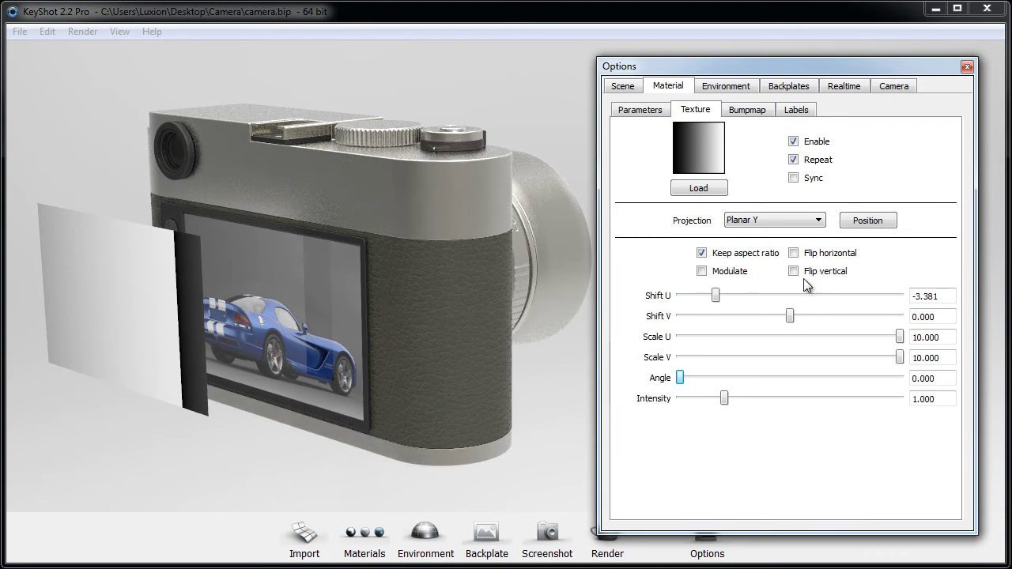
click(867, 220)
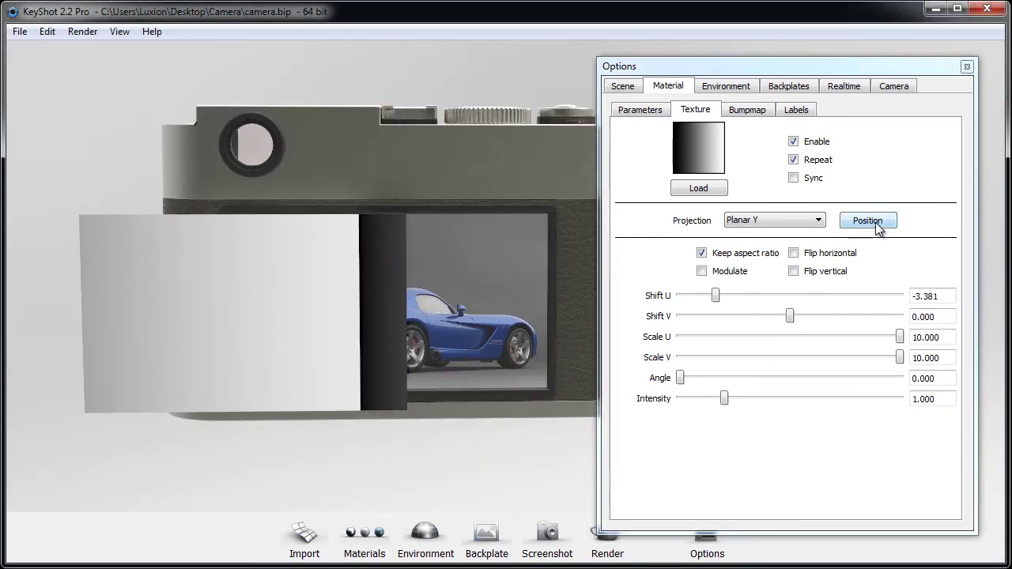
drag(229, 327, 241, 327)
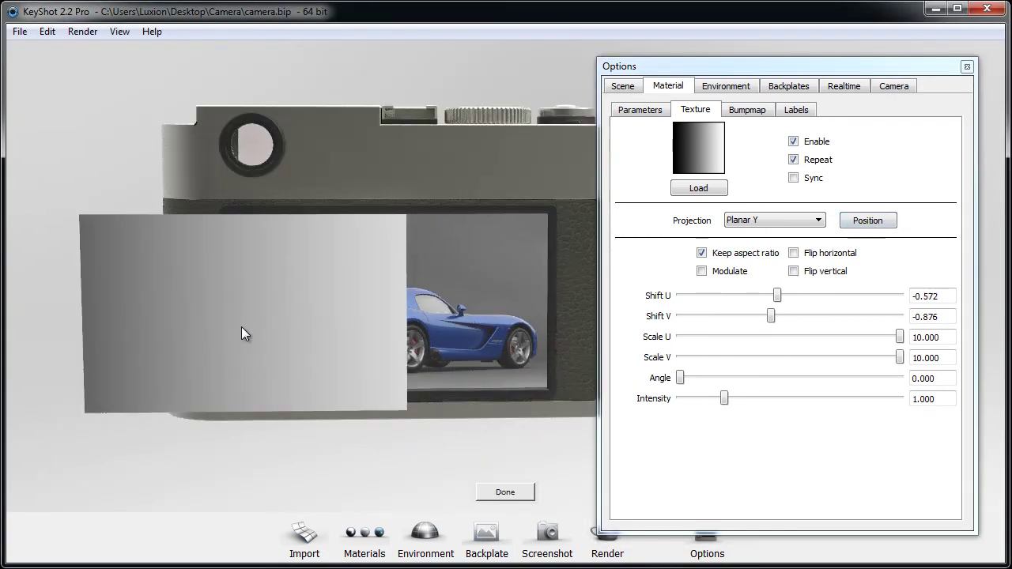
click(507, 491)
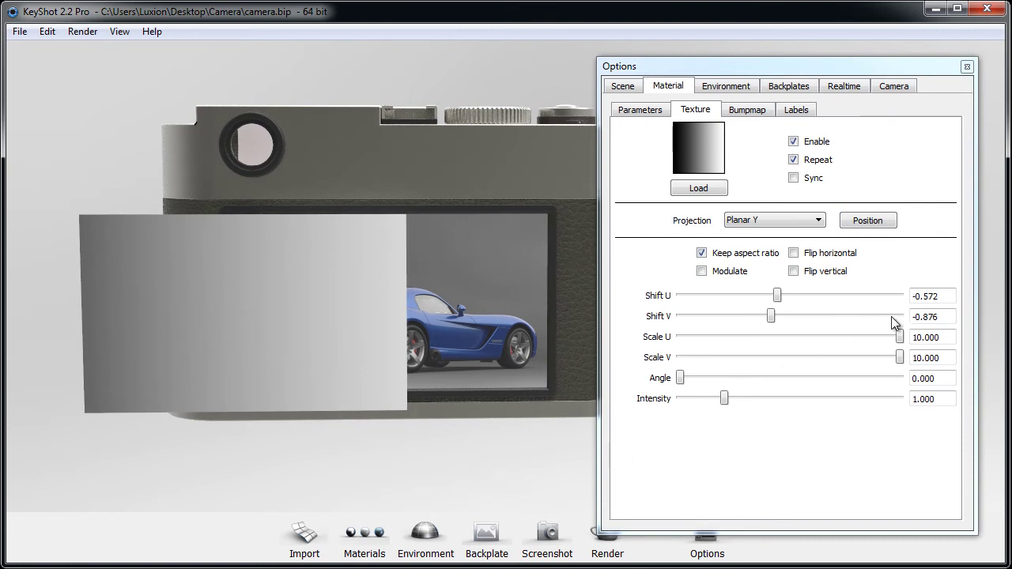
Set the gradient texture's U and V scale to 7.
mouse_move(900, 338)
mouse_down()
mouse_move(777, 350)
mouse_move(904, 348)
mouse_up()
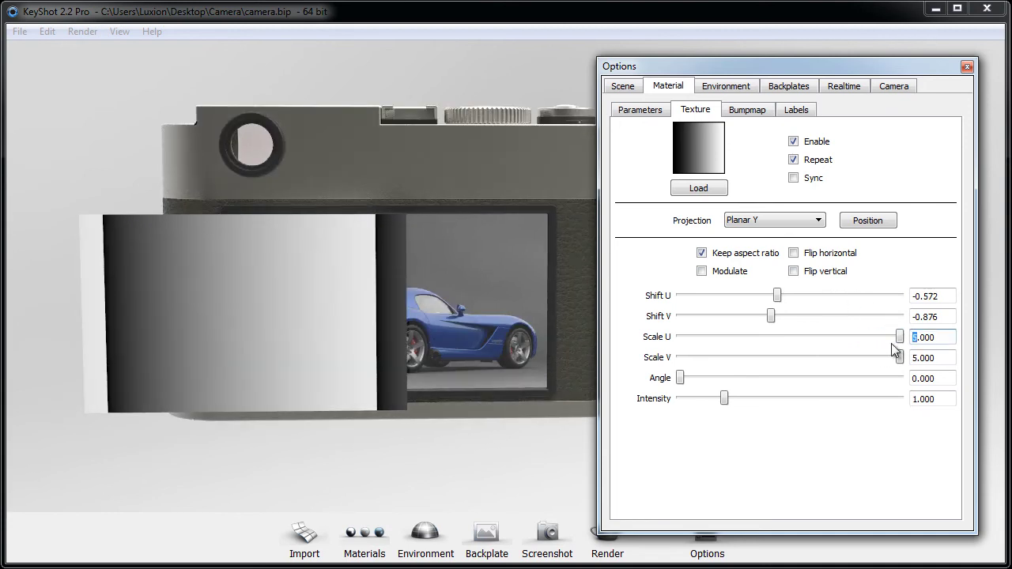
text(6)
key(Tab)
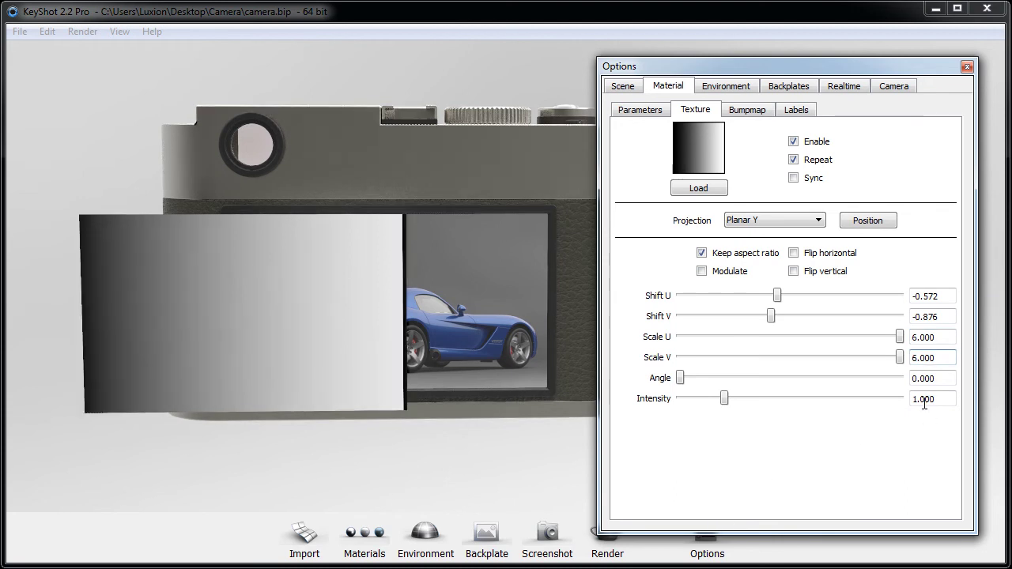
text(7)
key(Tab)
Make the light plane invisible to the eye and raise its emissive intensity to 9.796.
drag(436, 400, 84, 378)
drag(170, 377, 306, 357)
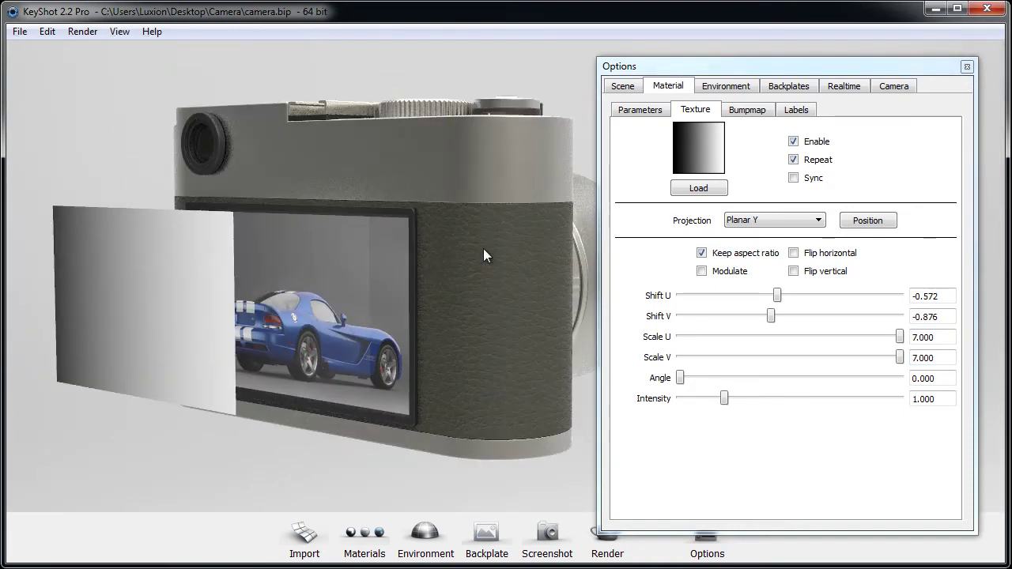
double_click(409, 250)
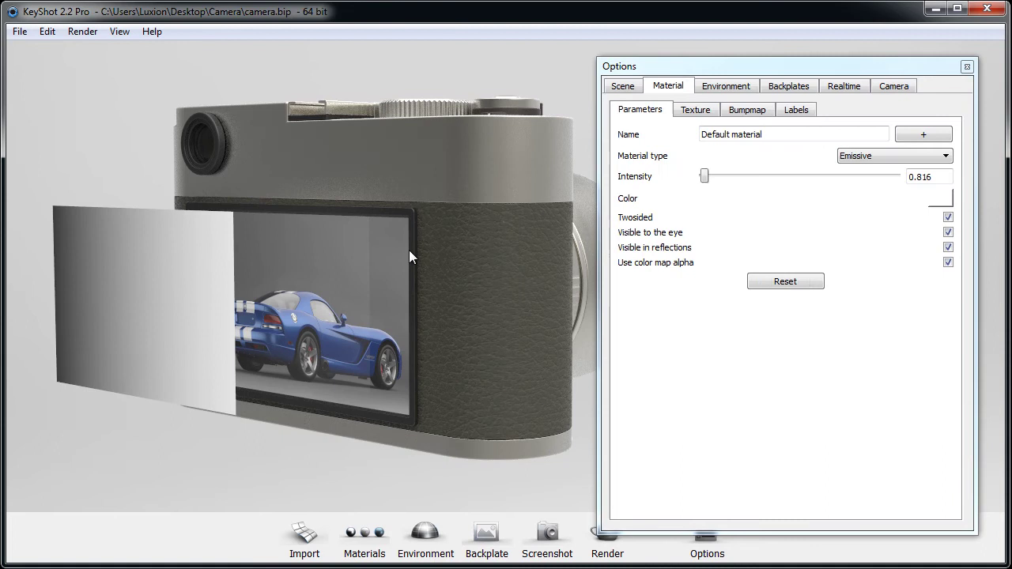
click(948, 232)
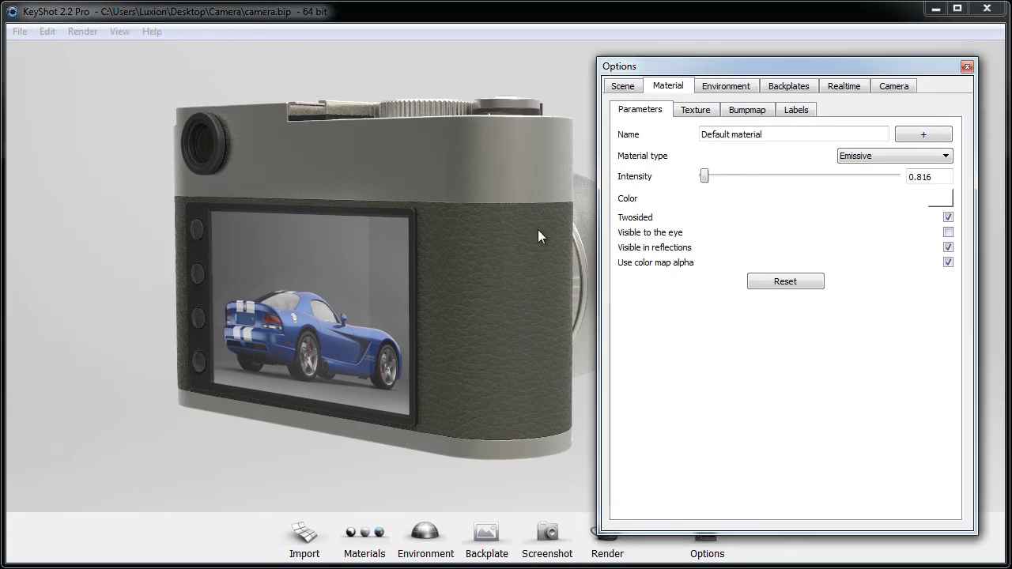
drag(707, 177, 722, 177)
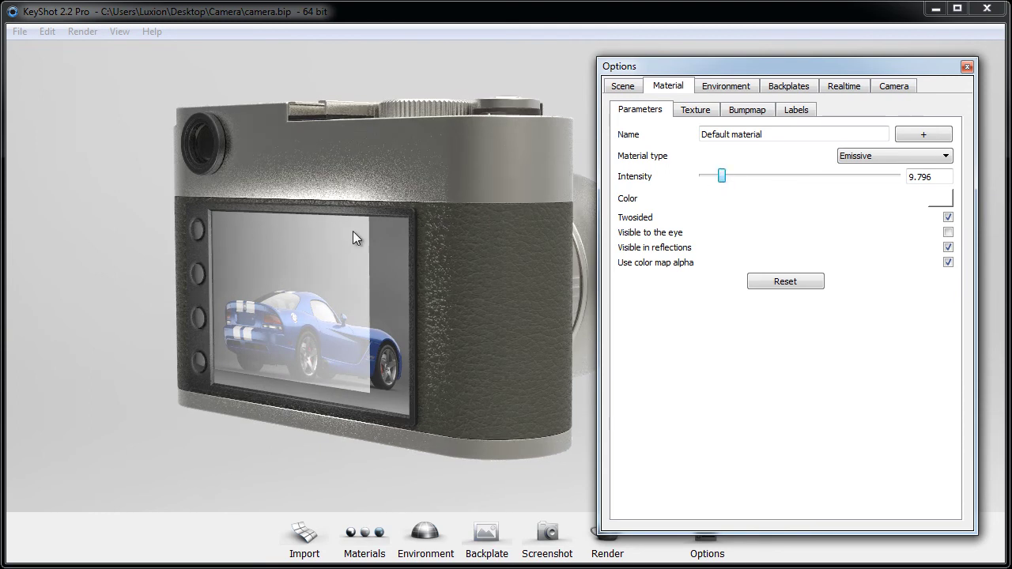
Lower the light plane to Y 1.303 and stretch its height to a Z scale of 0.408.
click(623, 87)
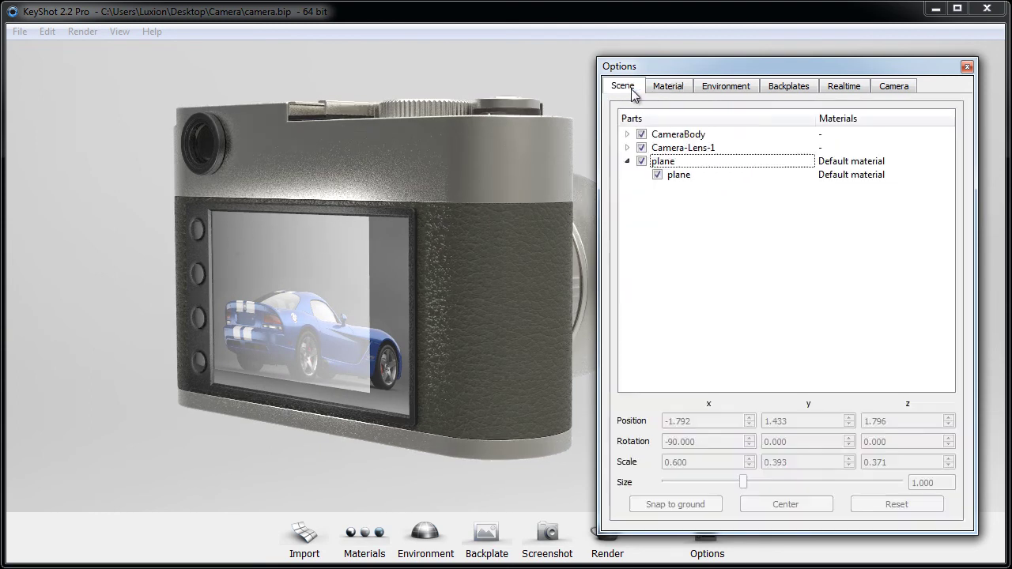
right_click(643, 161)
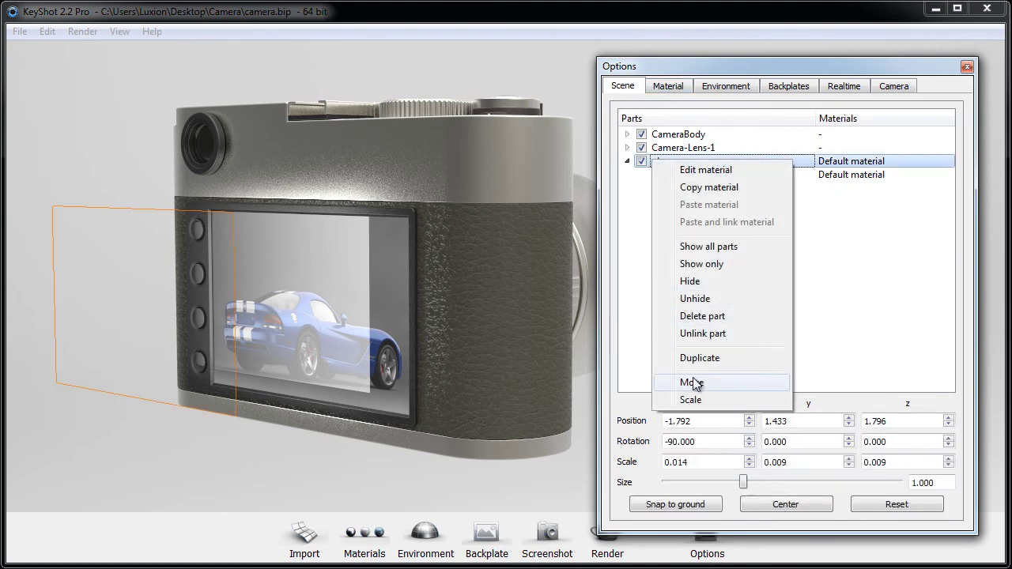
click(693, 383)
mouse_move(134, 209)
mouse_down()
mouse_move(137, 226)
mouse_move(139, 207)
mouse_move(139, 218)
mouse_up()
click(544, 493)
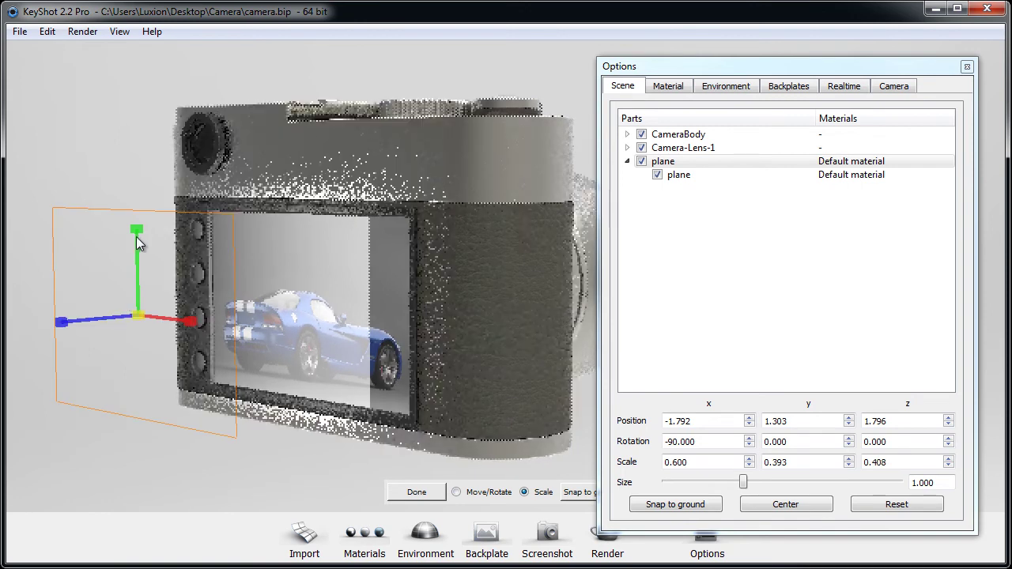
Reduce the plane's emissive intensity to 2.449 and finish the transform.
click(668, 86)
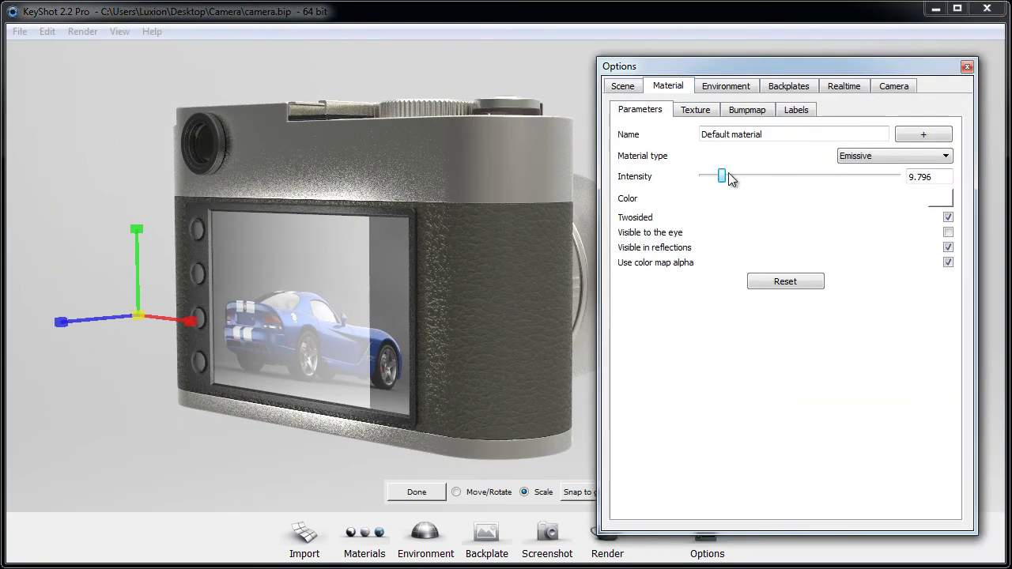
drag(725, 179, 709, 179)
click(419, 491)
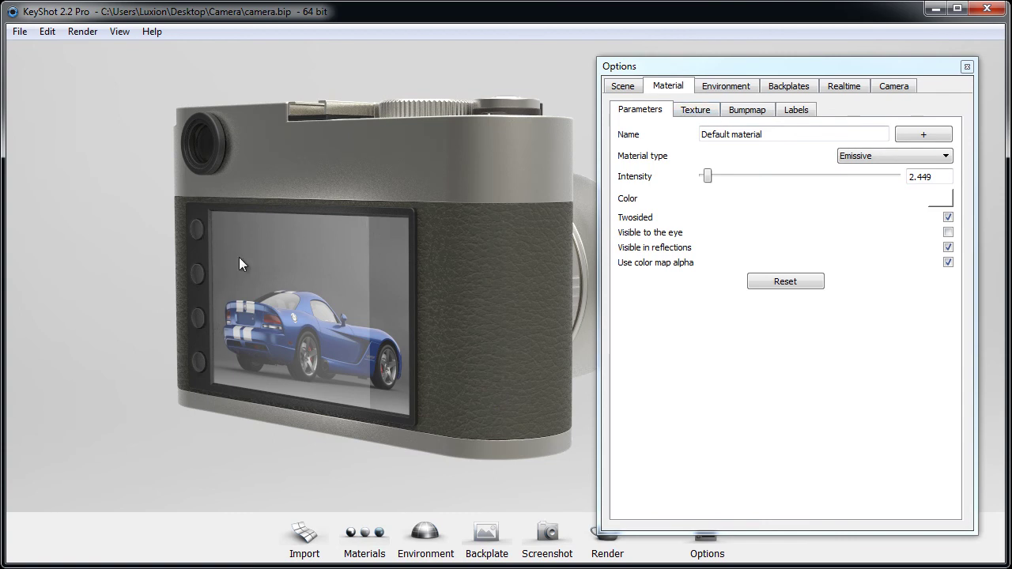
Flip the plane's gradient texture horizontally and raise the emissive intensity to 6.531.
click(693, 112)
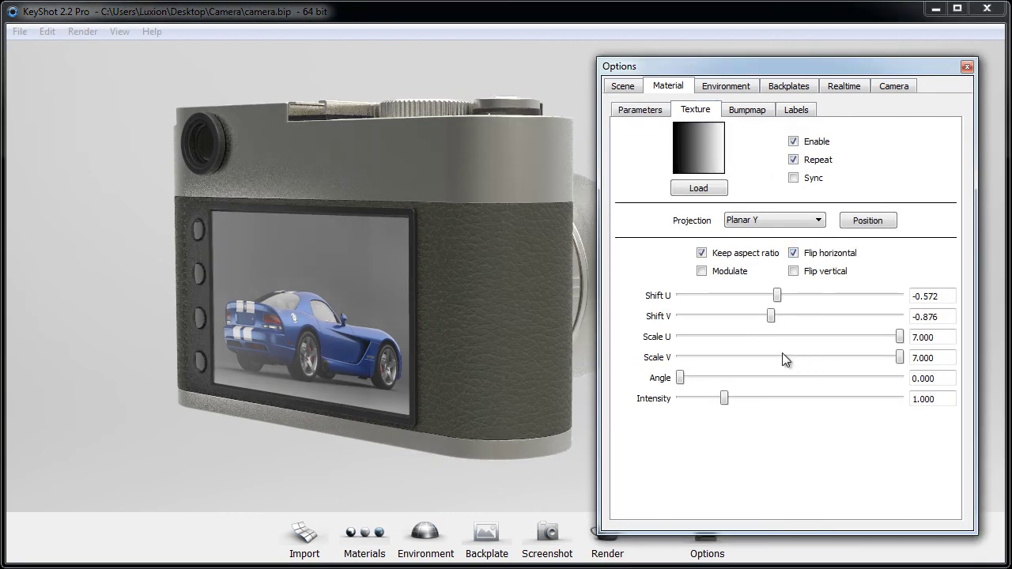
click(641, 110)
drag(708, 177, 716, 177)
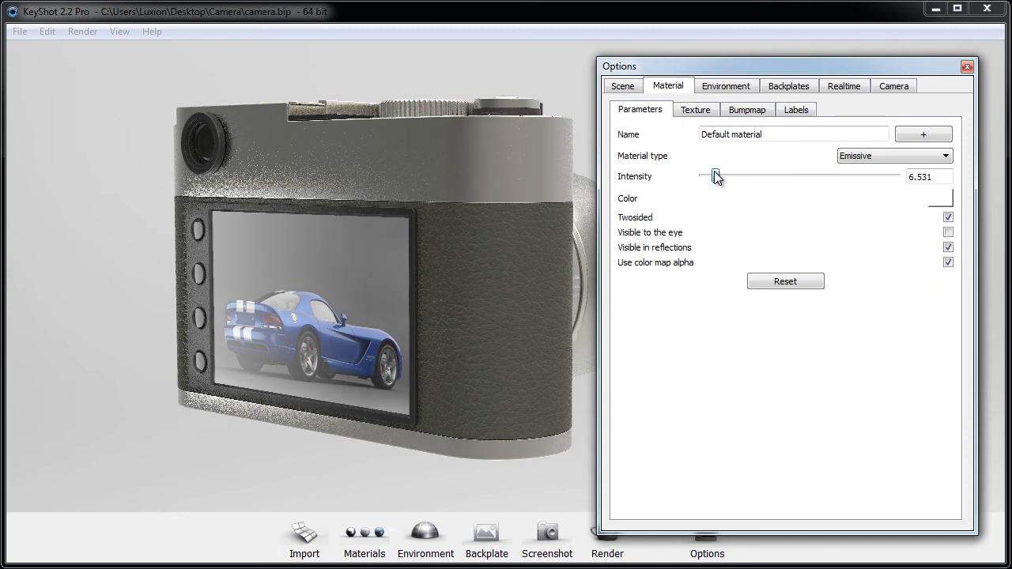
Turn off the horizontal flip of the plane's gradient texture.
click(694, 111)
click(810, 261)
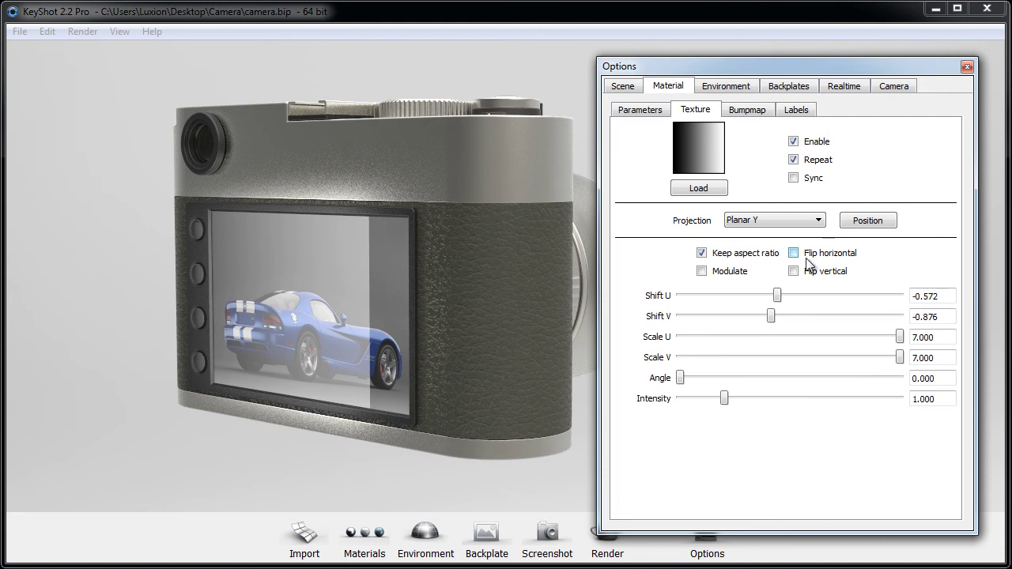
Change the material of the small dial nearest the camera's rounded end to Emissive with an orange color.
drag(435, 267, 517, 141)
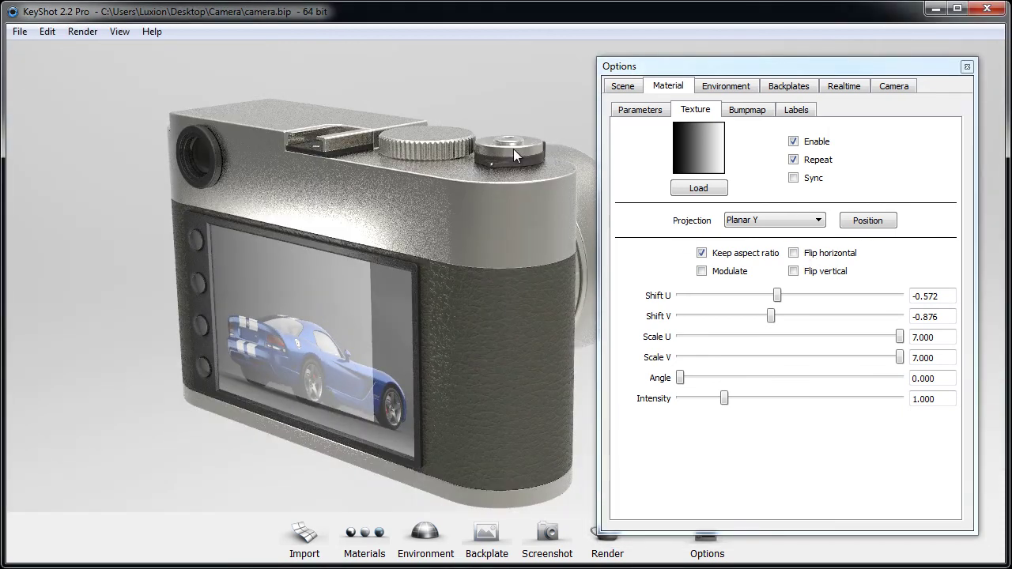
double_click(512, 148)
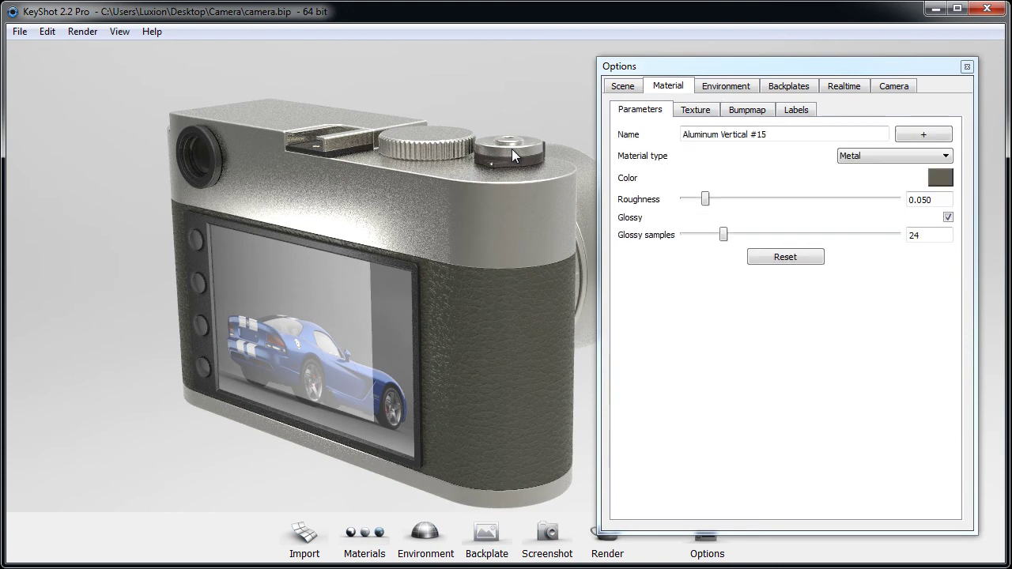
click(839, 156)
click(859, 210)
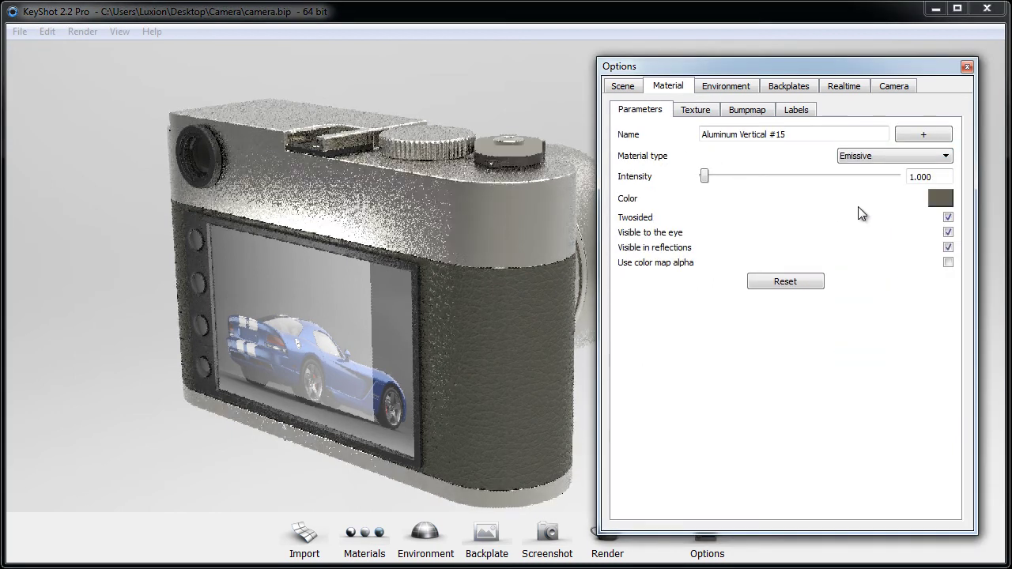
click(939, 200)
click(934, 209)
click(877, 422)
Set the dial's emissive intensity to 9.796 and switch its visibility to the eye off and back on.
drag(708, 176, 724, 175)
click(948, 232)
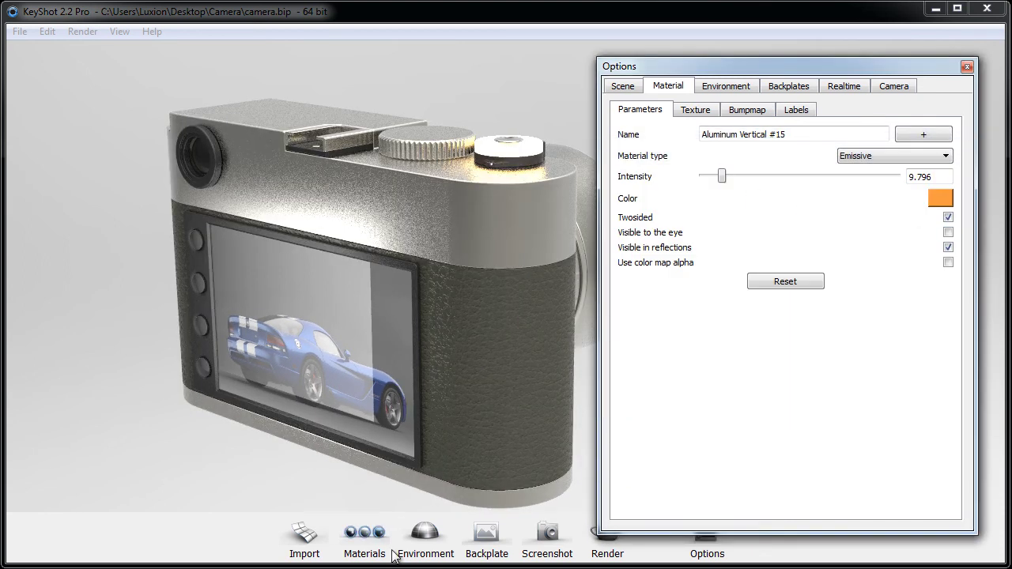
drag(438, 453, 510, 278)
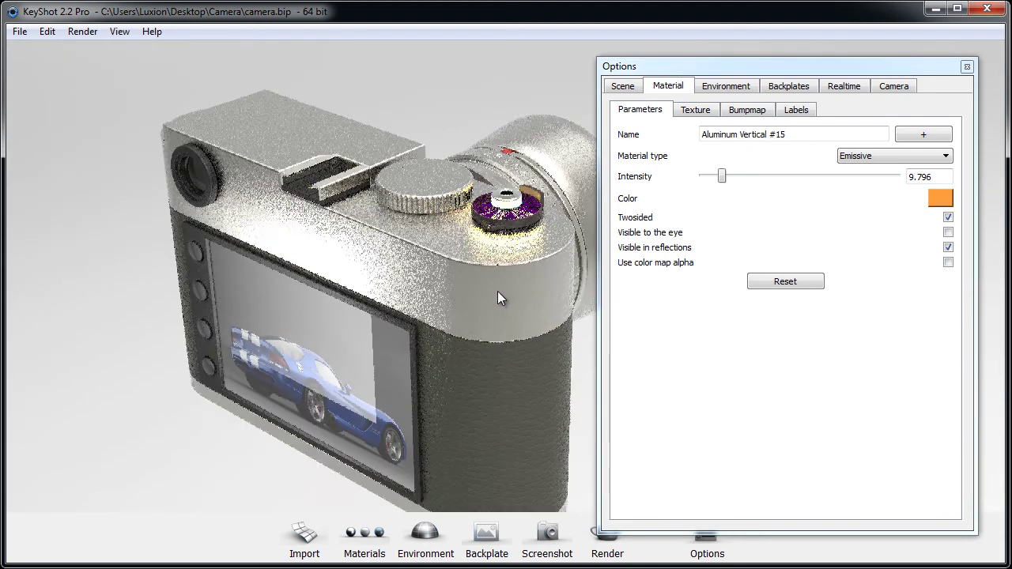
drag(488, 318, 487, 305)
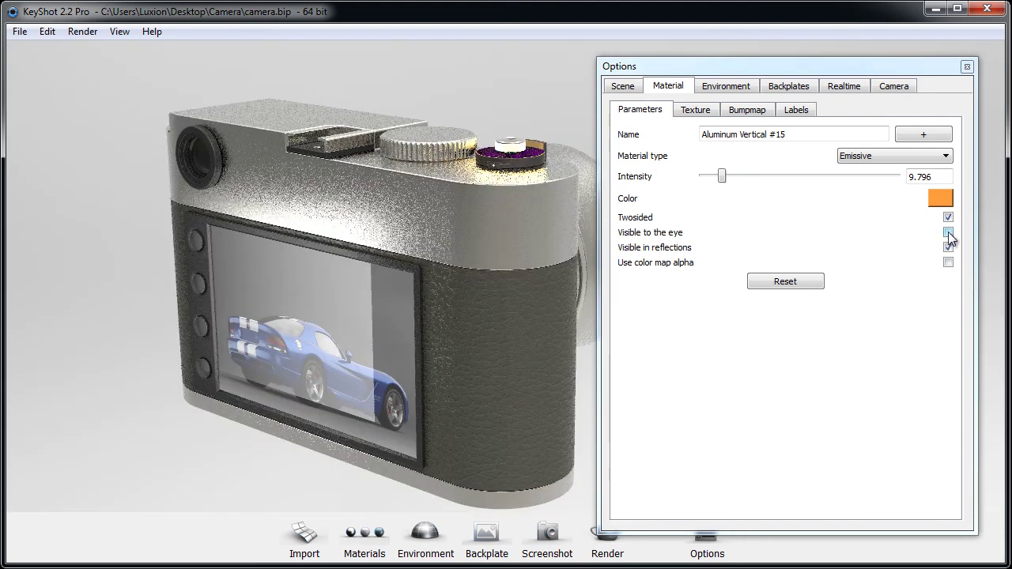
click(948, 232)
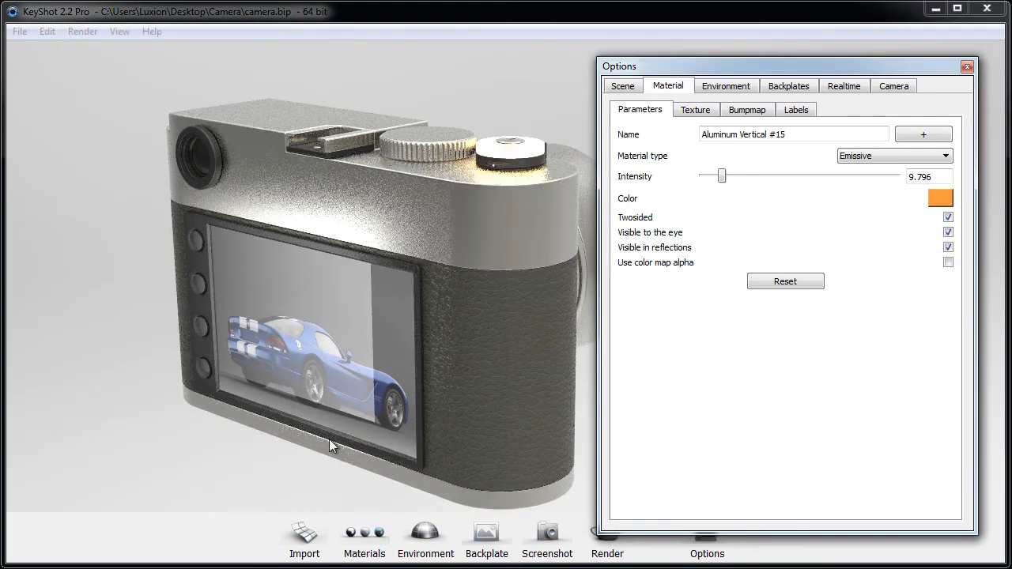
Change the dial's material type to Metal, keeping the orange color, and close the options.
click(862, 161)
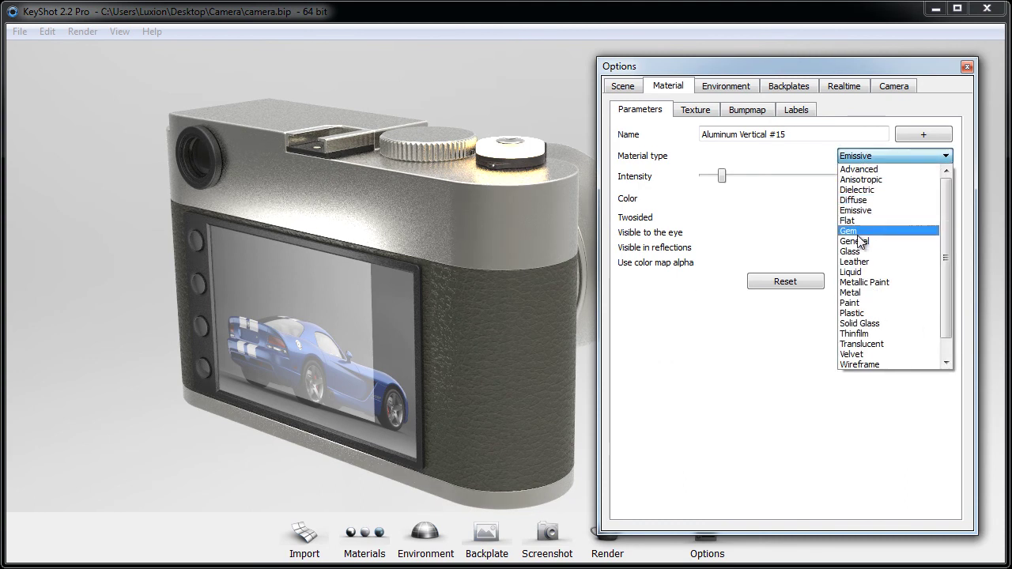
click(852, 292)
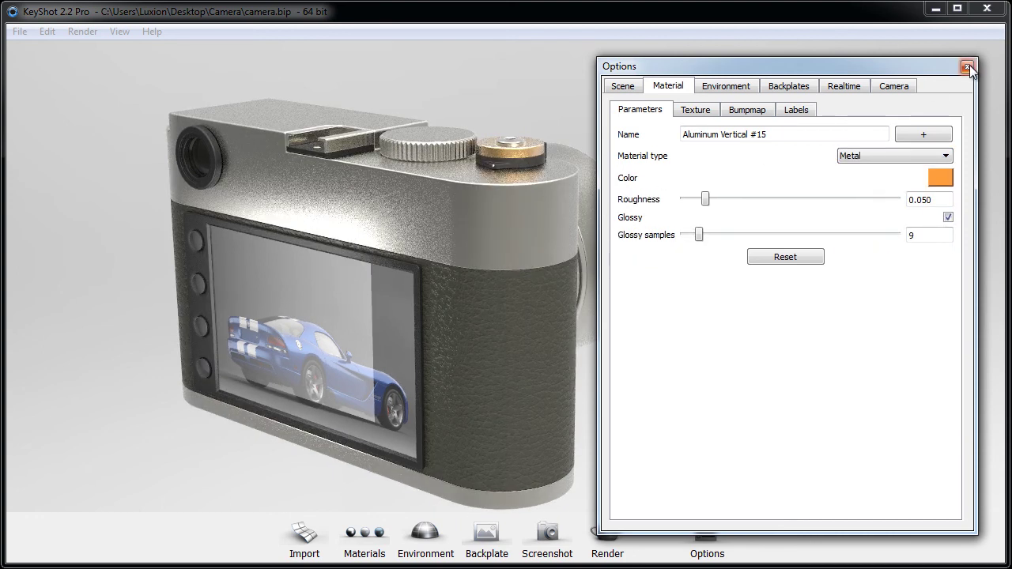
click(967, 67)
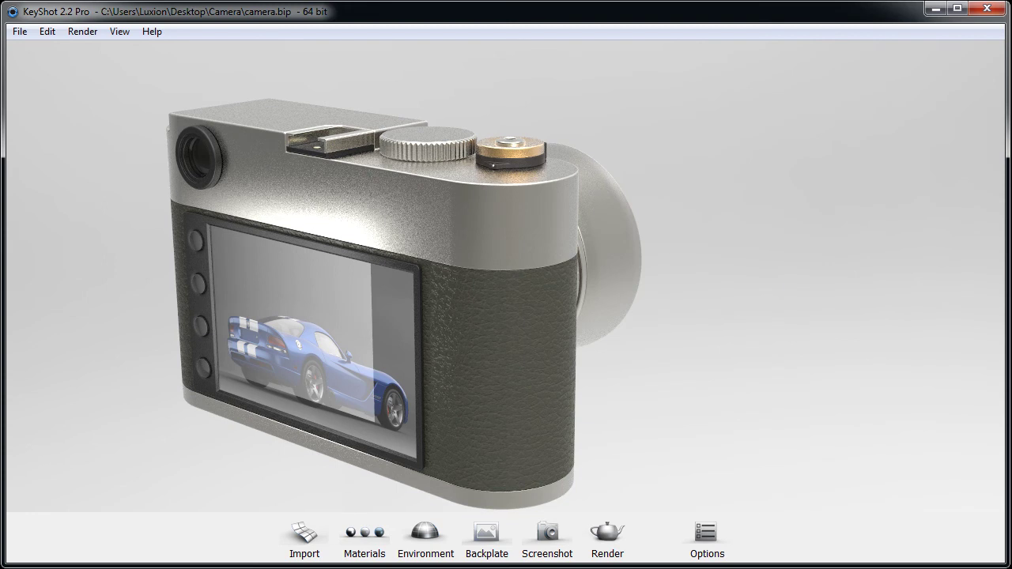